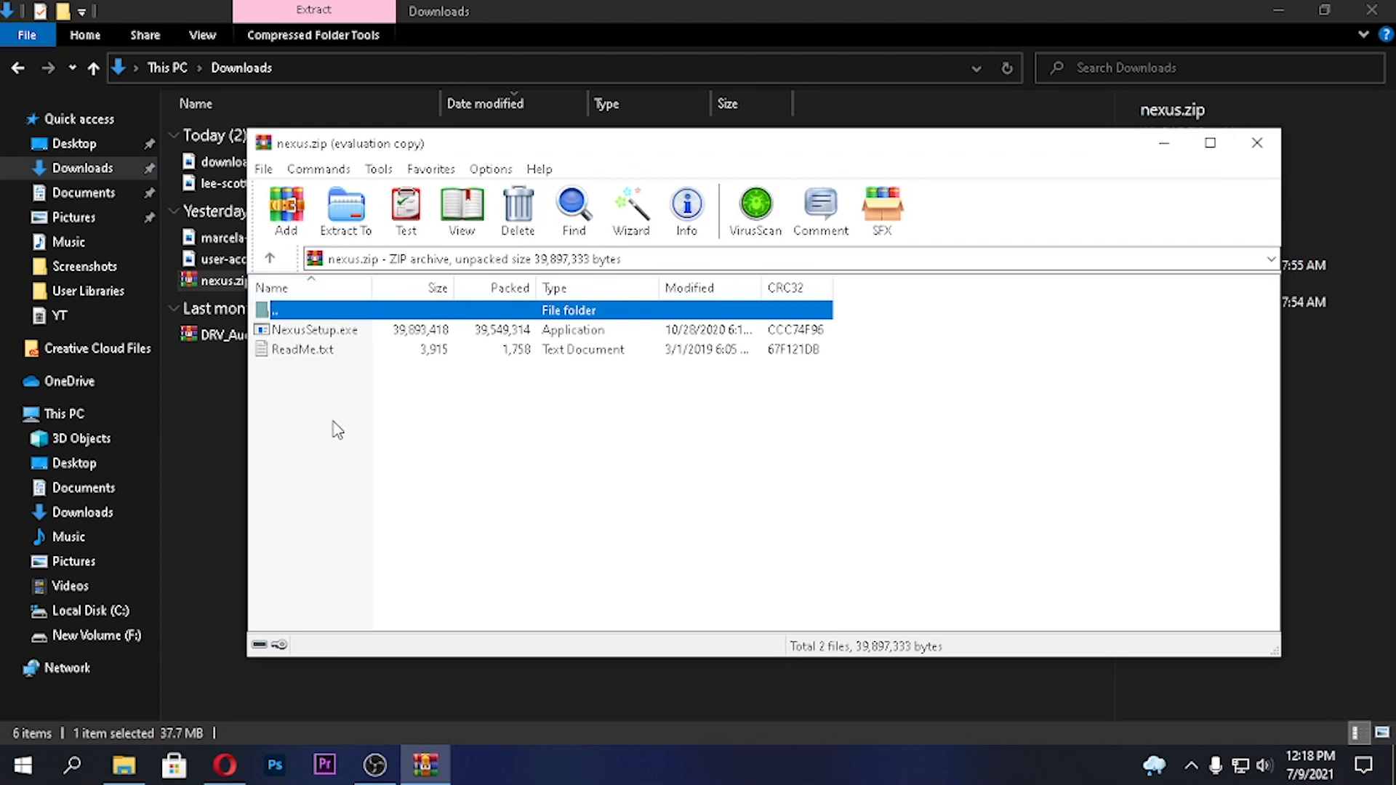
# - Launch NexusSetup.exe from the nexus.zip archive and choose English as the setup language
pyautogui.click(338, 430)
pyautogui.click(335, 336)
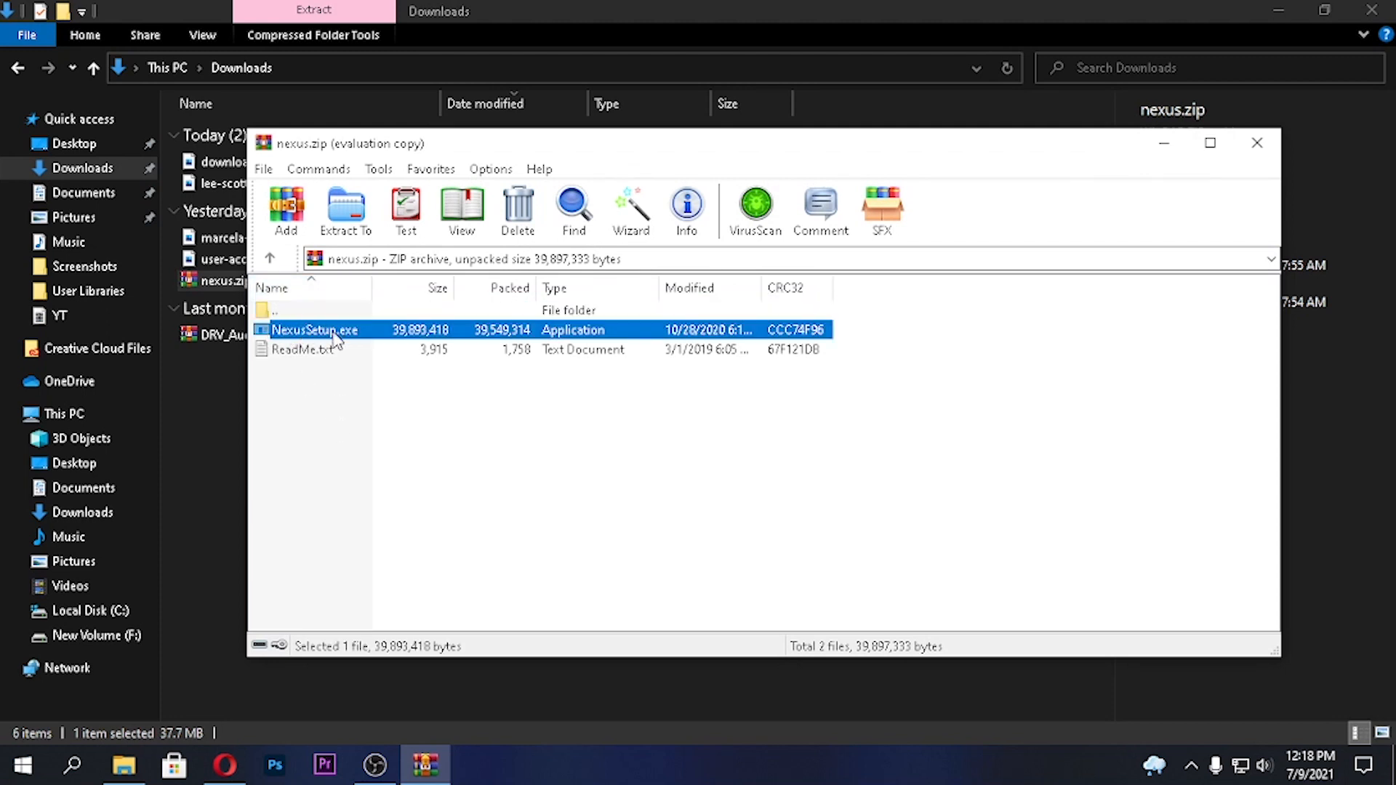
pyautogui.doubleClick(322, 336)
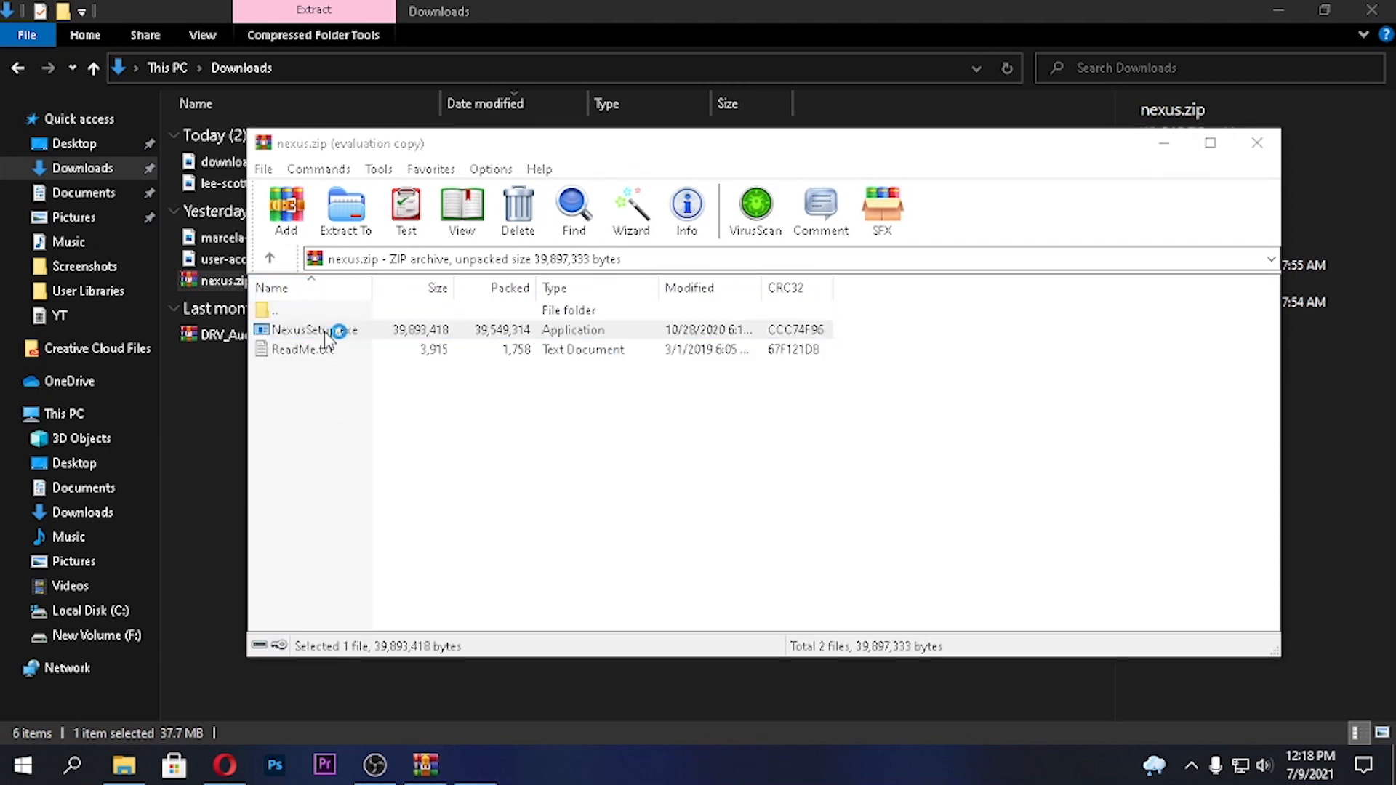
pyautogui.click(670, 386)
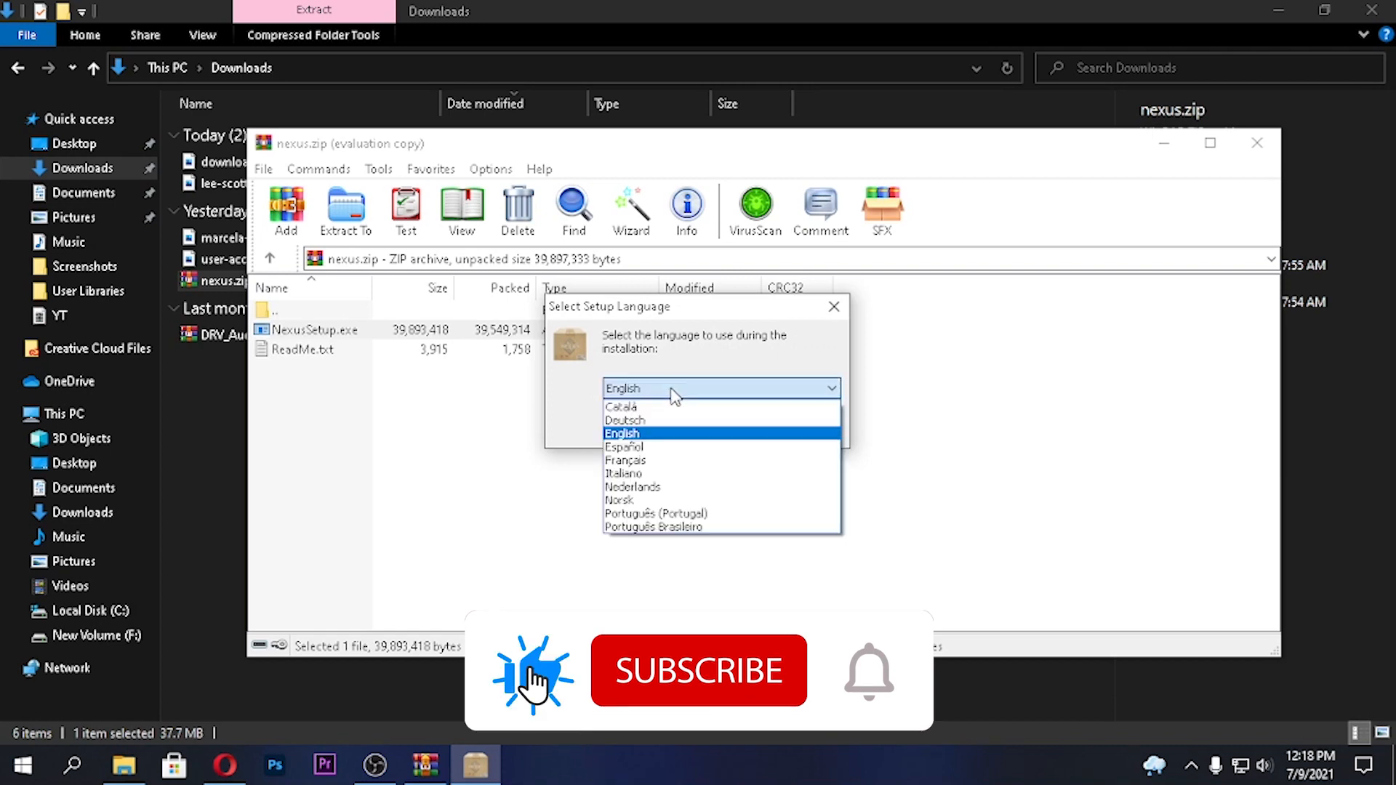
pyautogui.click(677, 429)
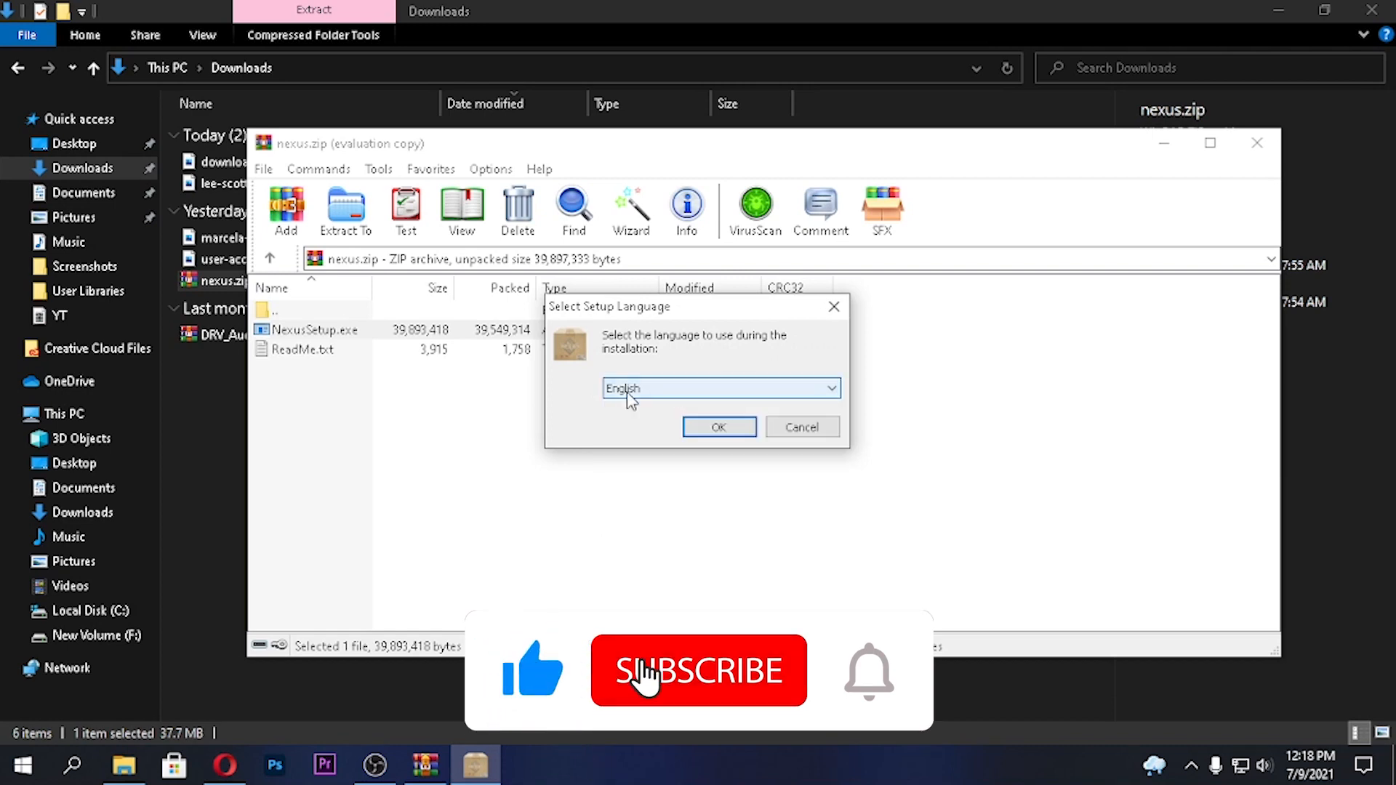
pyautogui.click(719, 427)
# - Accept the license agreement, install Nexus with the default Winstep destination and Start Menu folders, and finish setup with Launch Nexus enabled
pyautogui.scroll(-2, 634, 441)
pyautogui.scroll(-3, 635, 442)
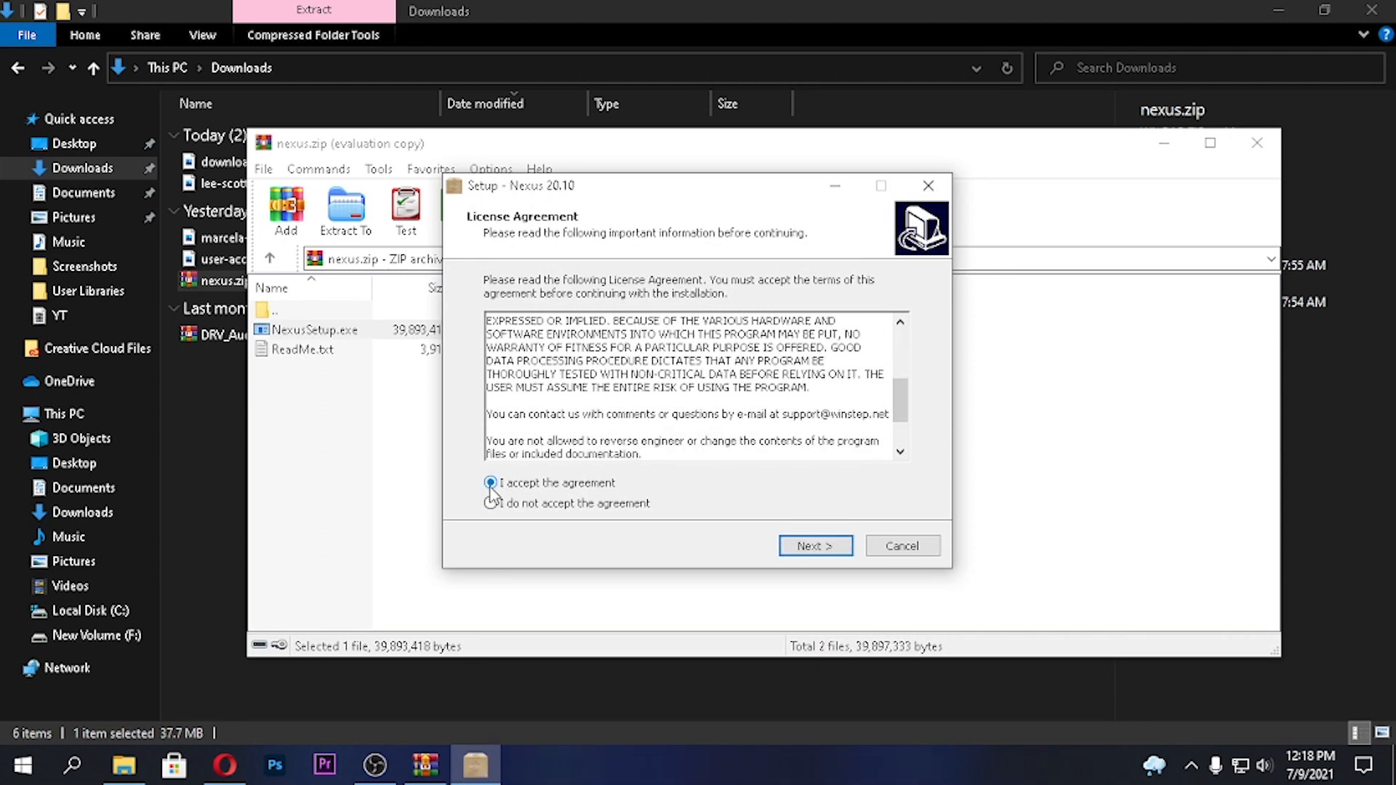
pyautogui.click(830, 550)
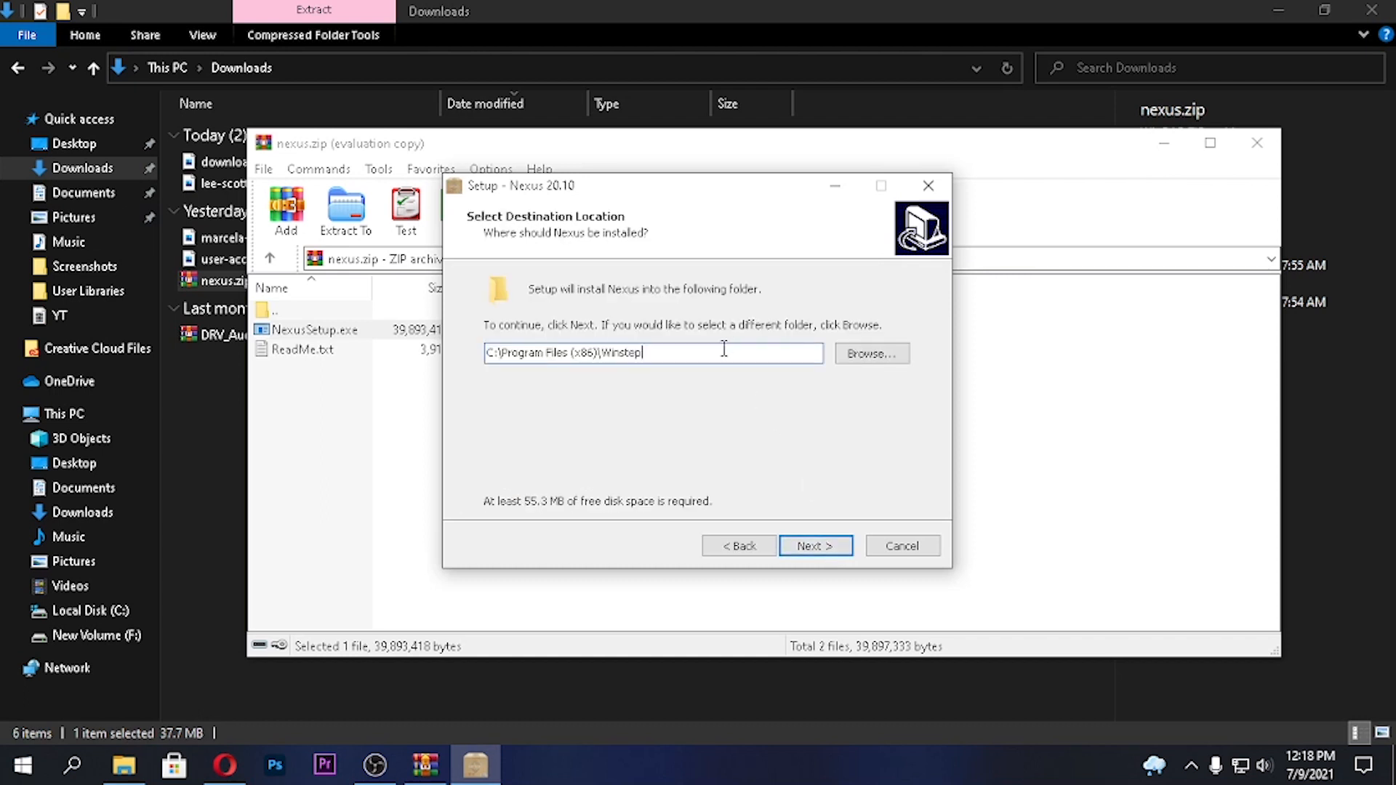
pyautogui.click(828, 549)
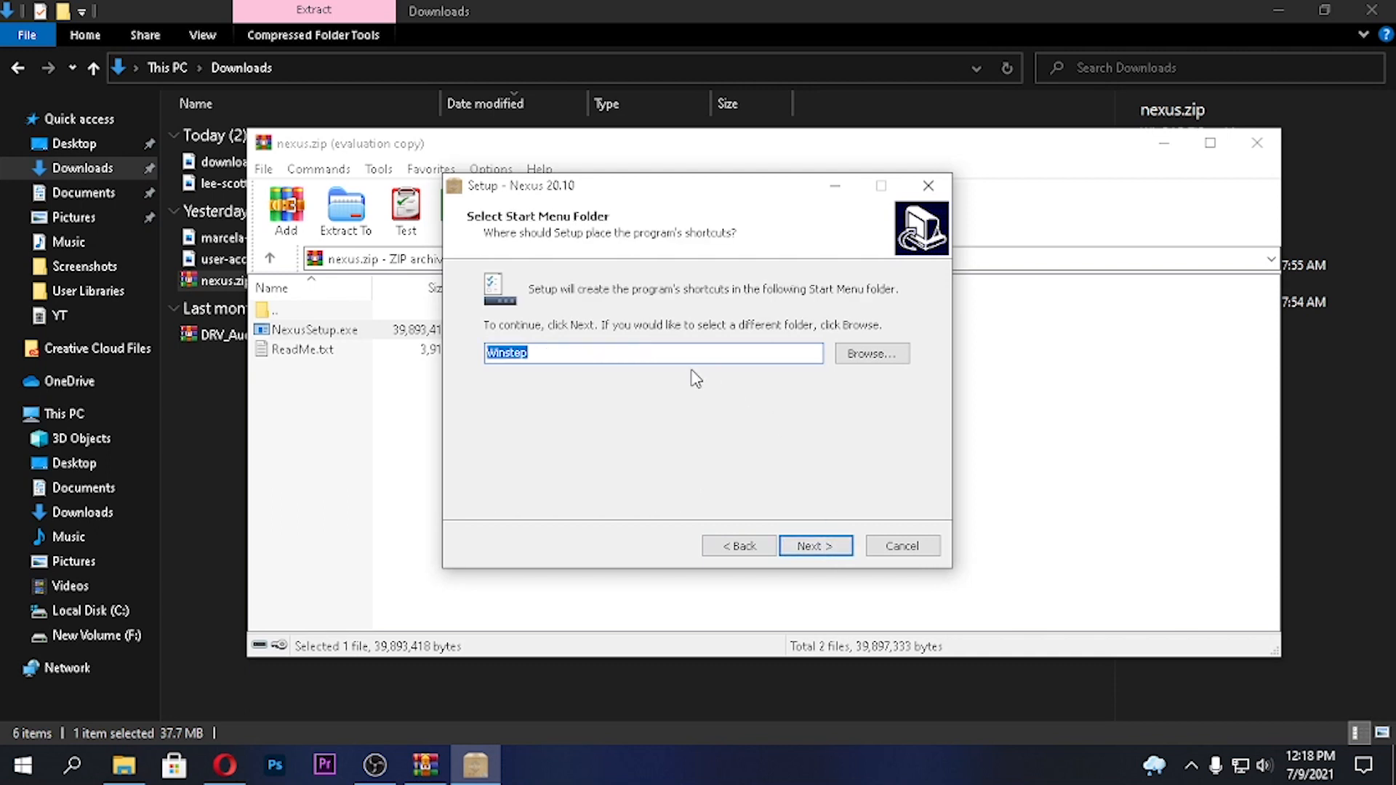
pyautogui.click(821, 549)
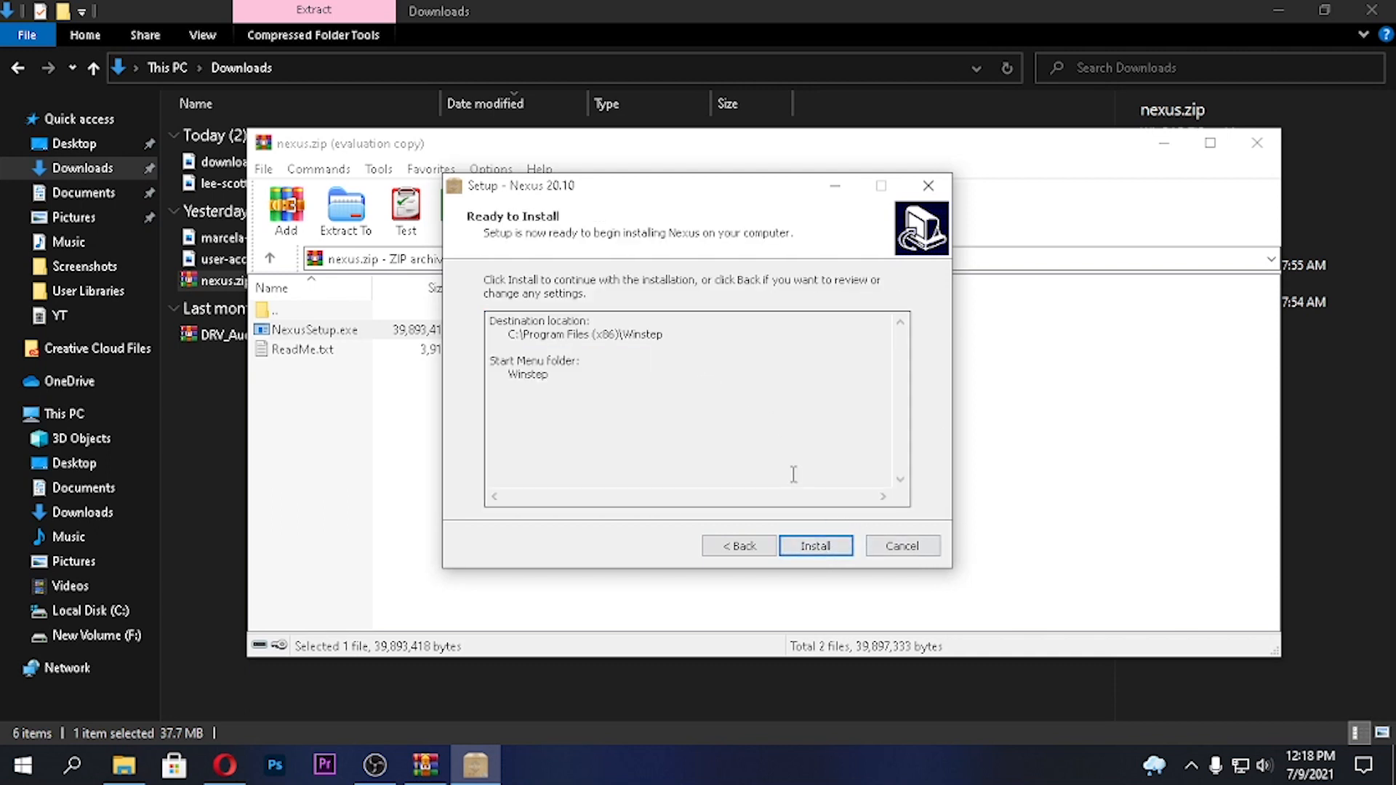
pyautogui.click(823, 550)
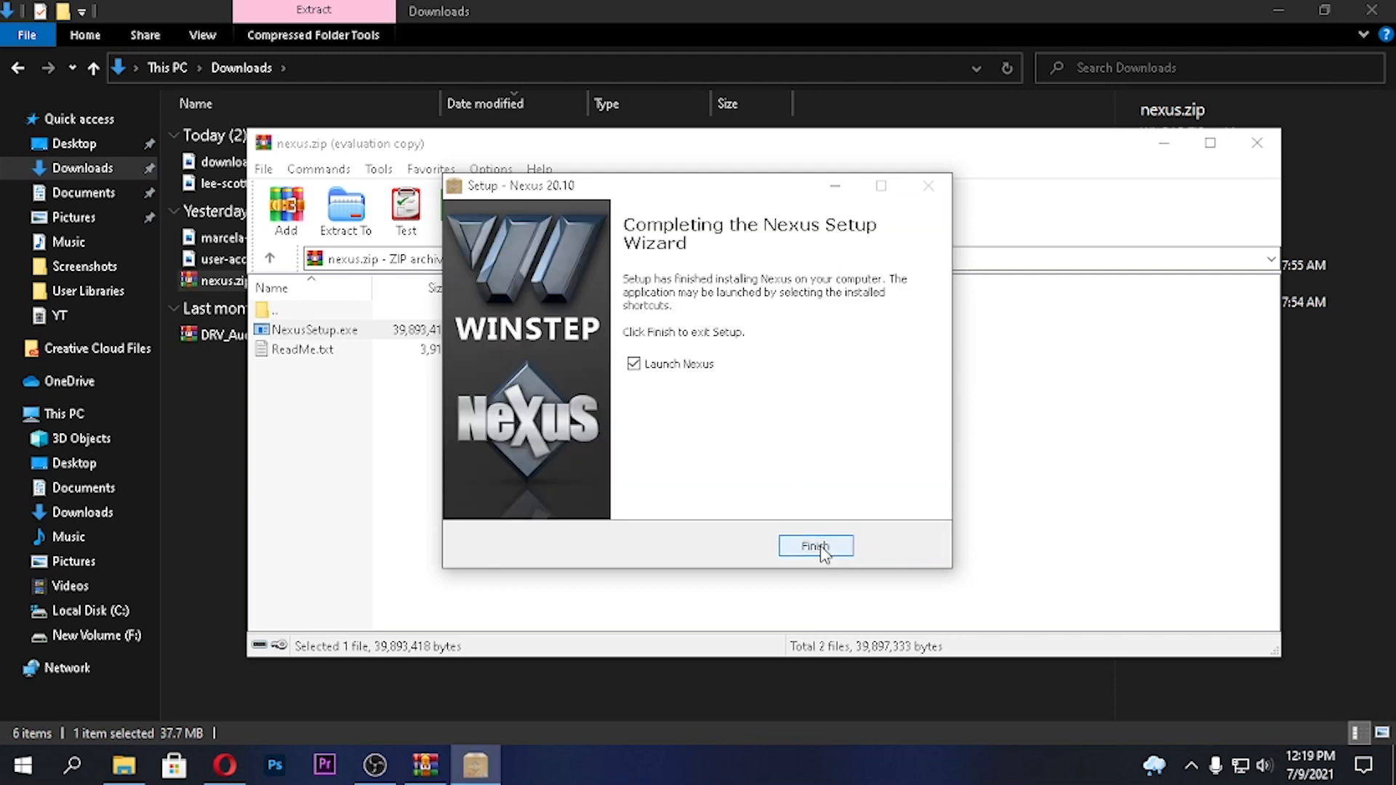
pyautogui.click(823, 550)
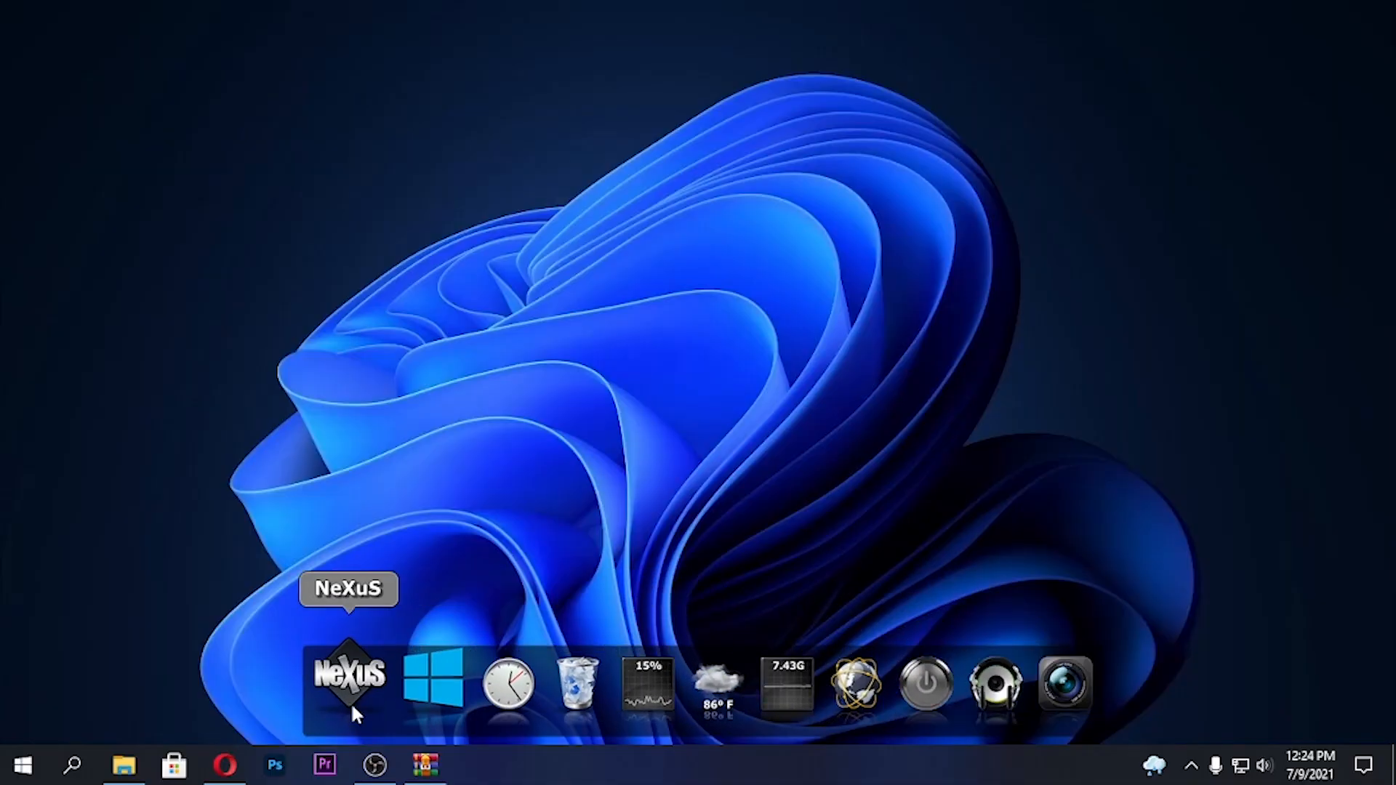
# - Open the Nexus dock preferences and display the list of available dock themes
pyautogui.click(352, 675)
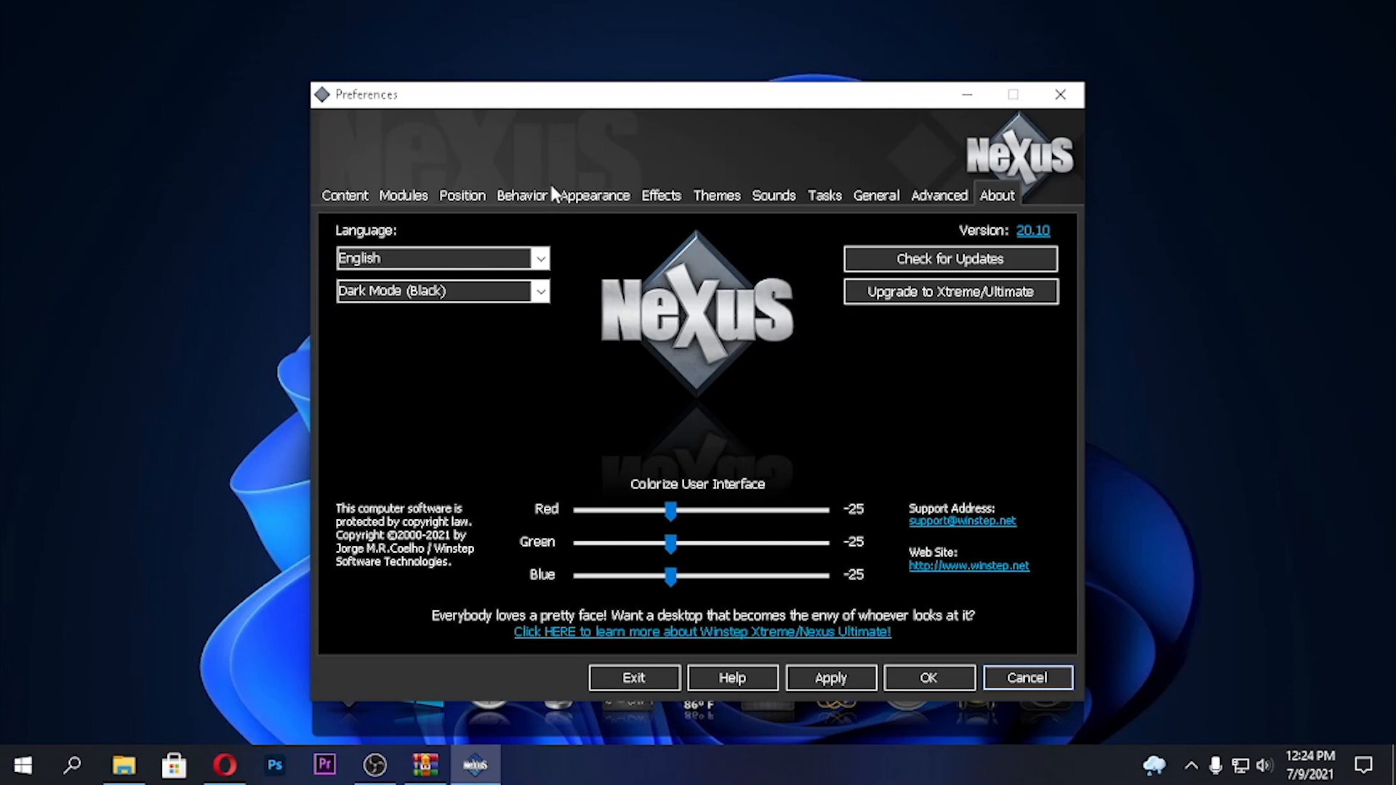
pyautogui.click(609, 194)
pyautogui.click(718, 196)
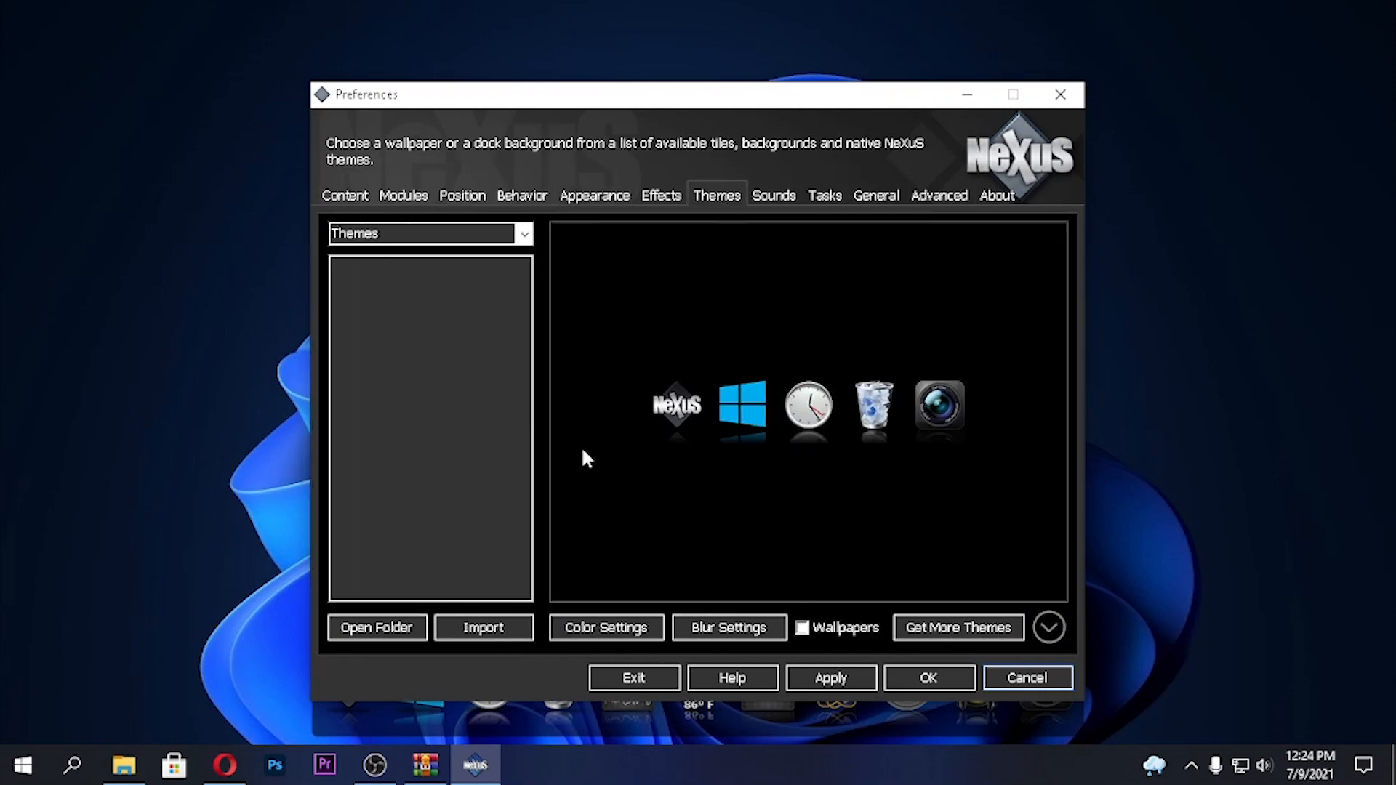
pyautogui.scroll(-1, 395, 553)
# - Preview several dock themes, including Yellow Steel, White Metal, Leopard, K-TEK4D5 and K-TEK4D3
pyautogui.click(387, 593)
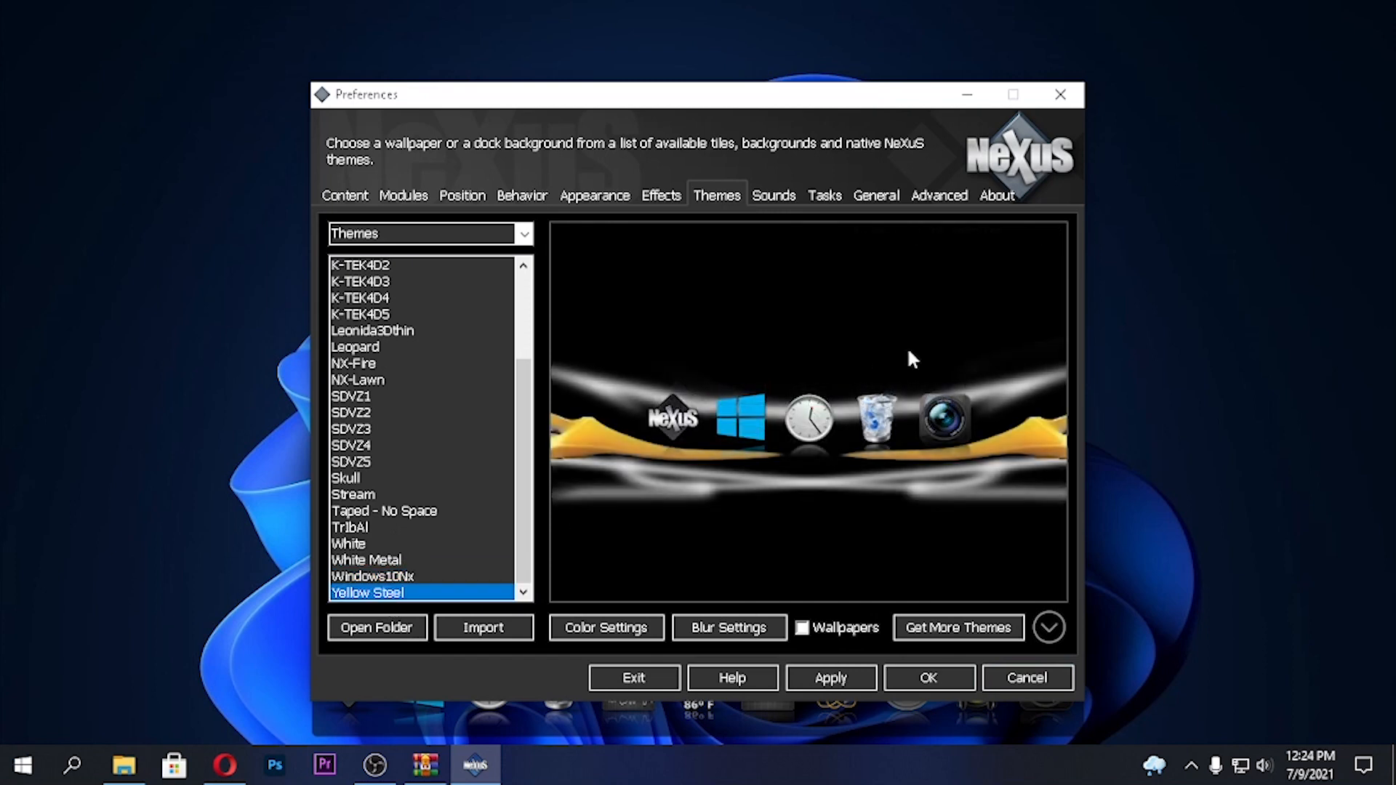
pyautogui.click(381, 561)
pyautogui.click(420, 461)
pyautogui.click(422, 396)
pyautogui.click(408, 347)
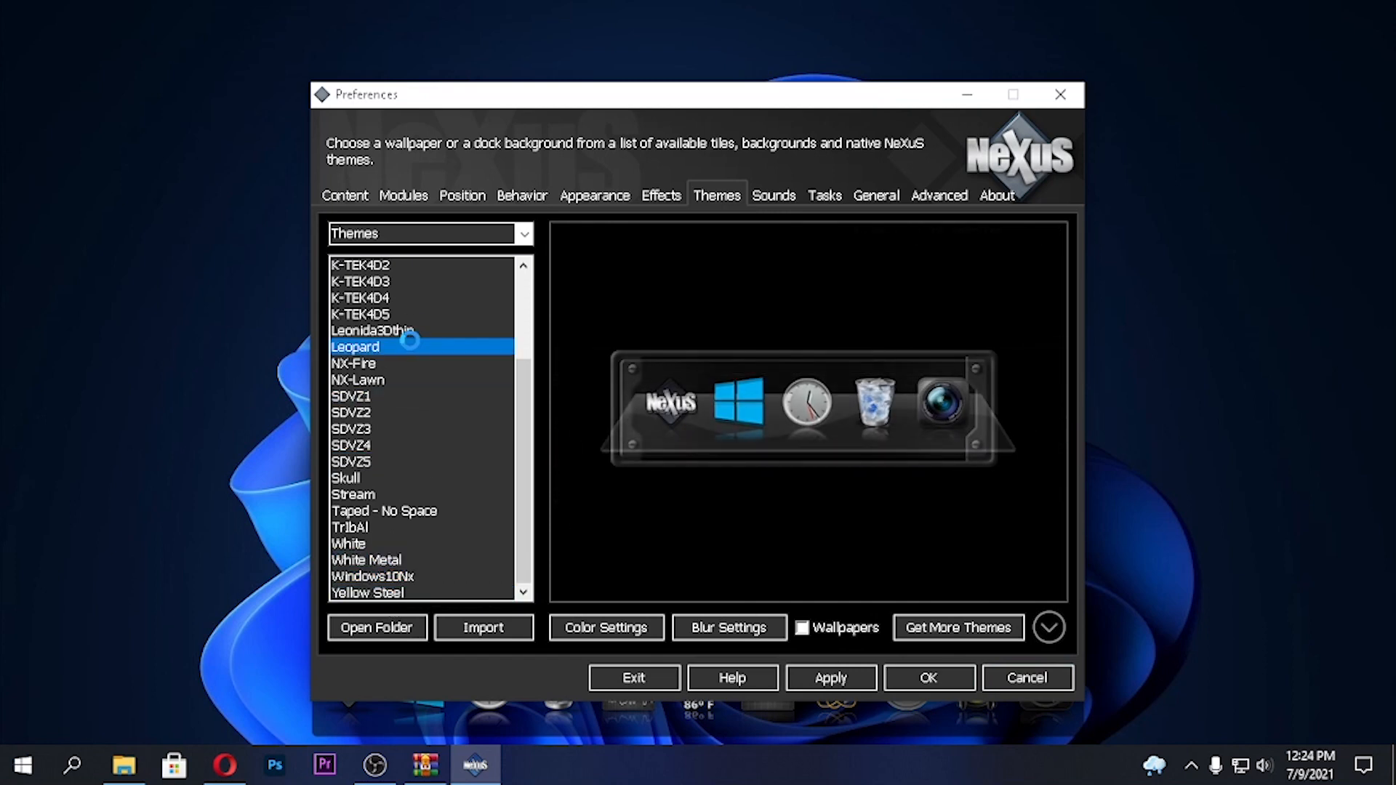
pyautogui.click(409, 315)
pyautogui.click(408, 282)
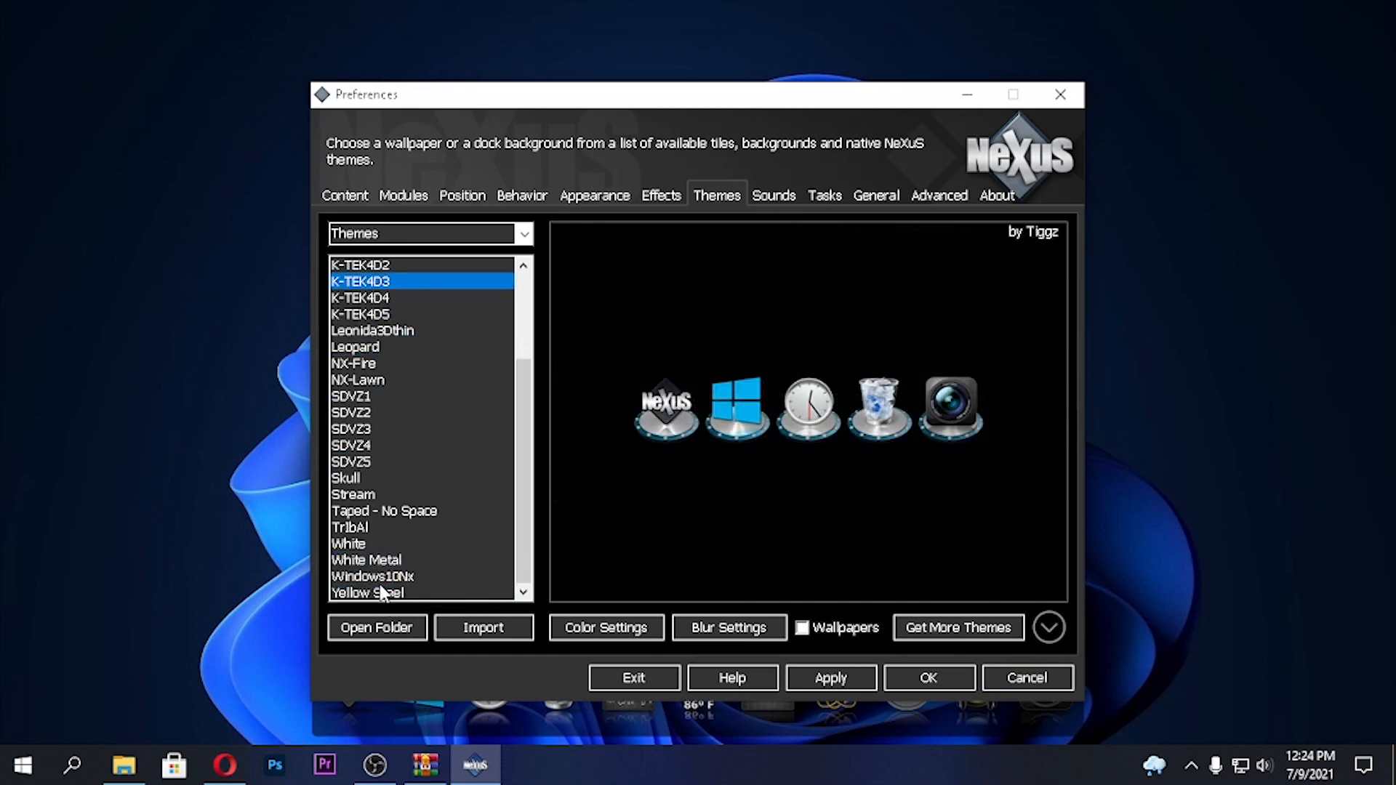
# - Apply the Windows10Nx theme to the dock
pyautogui.click(411, 577)
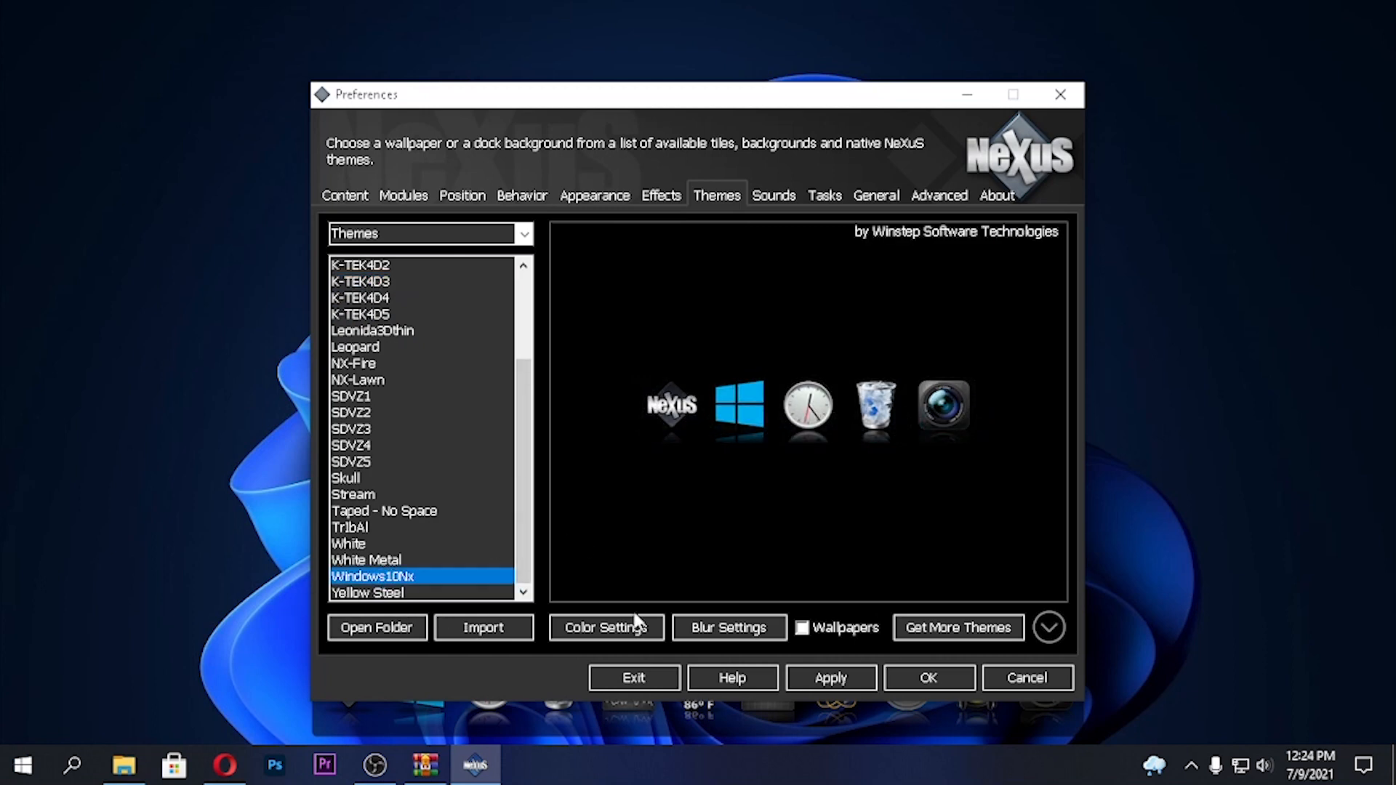
pyautogui.click(831, 684)
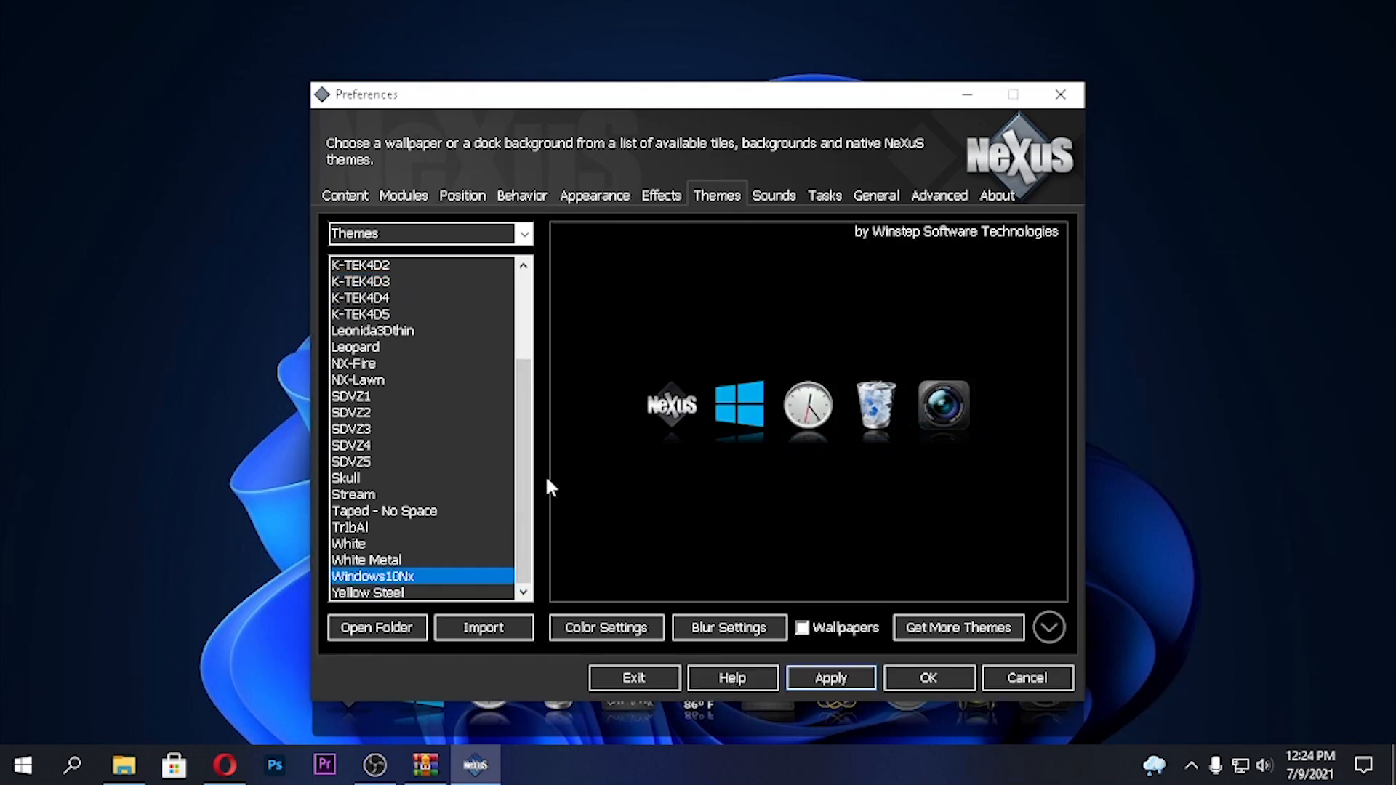
# - Set the magnification size of the Magnify mouseover effect to about 73 pixels and apply the change
pyautogui.click(578, 200)
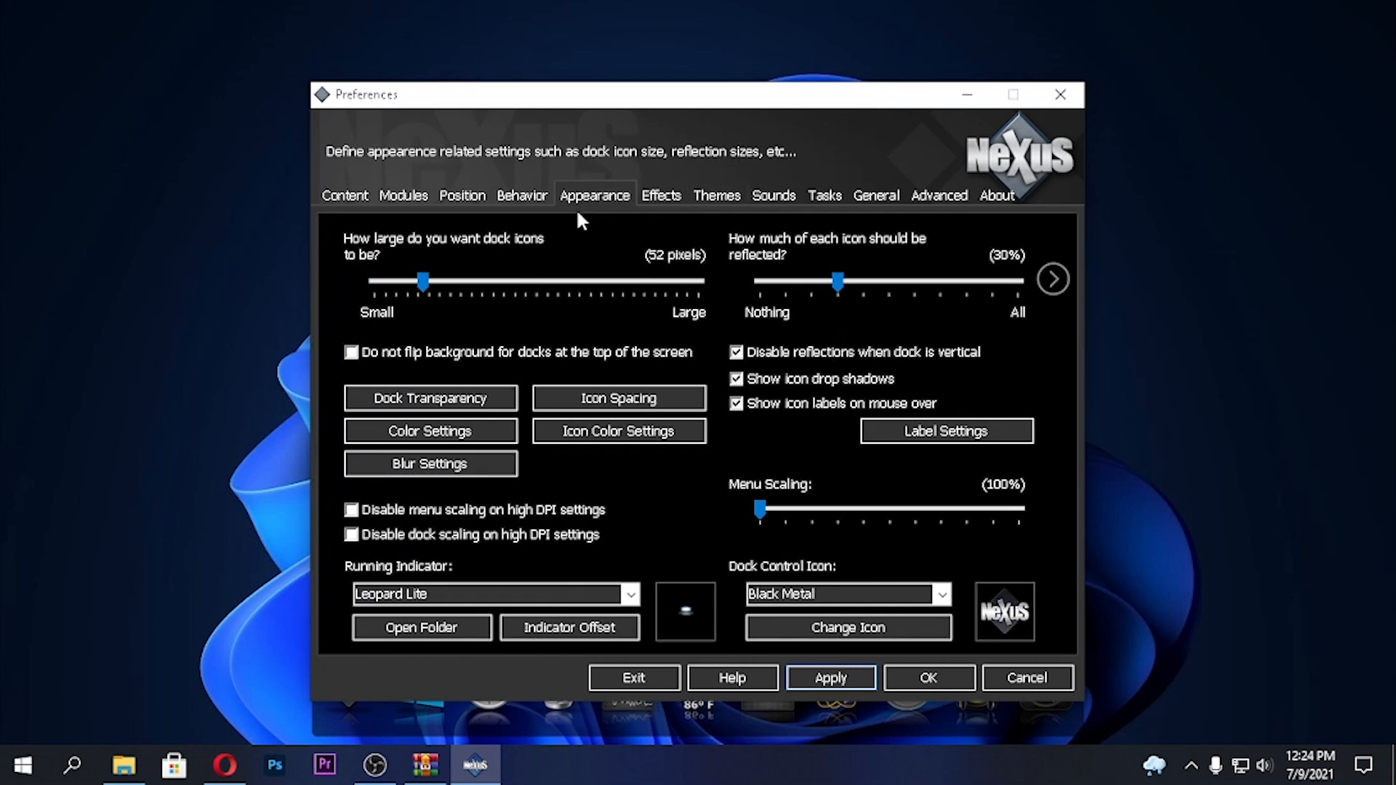
pyautogui.click(661, 198)
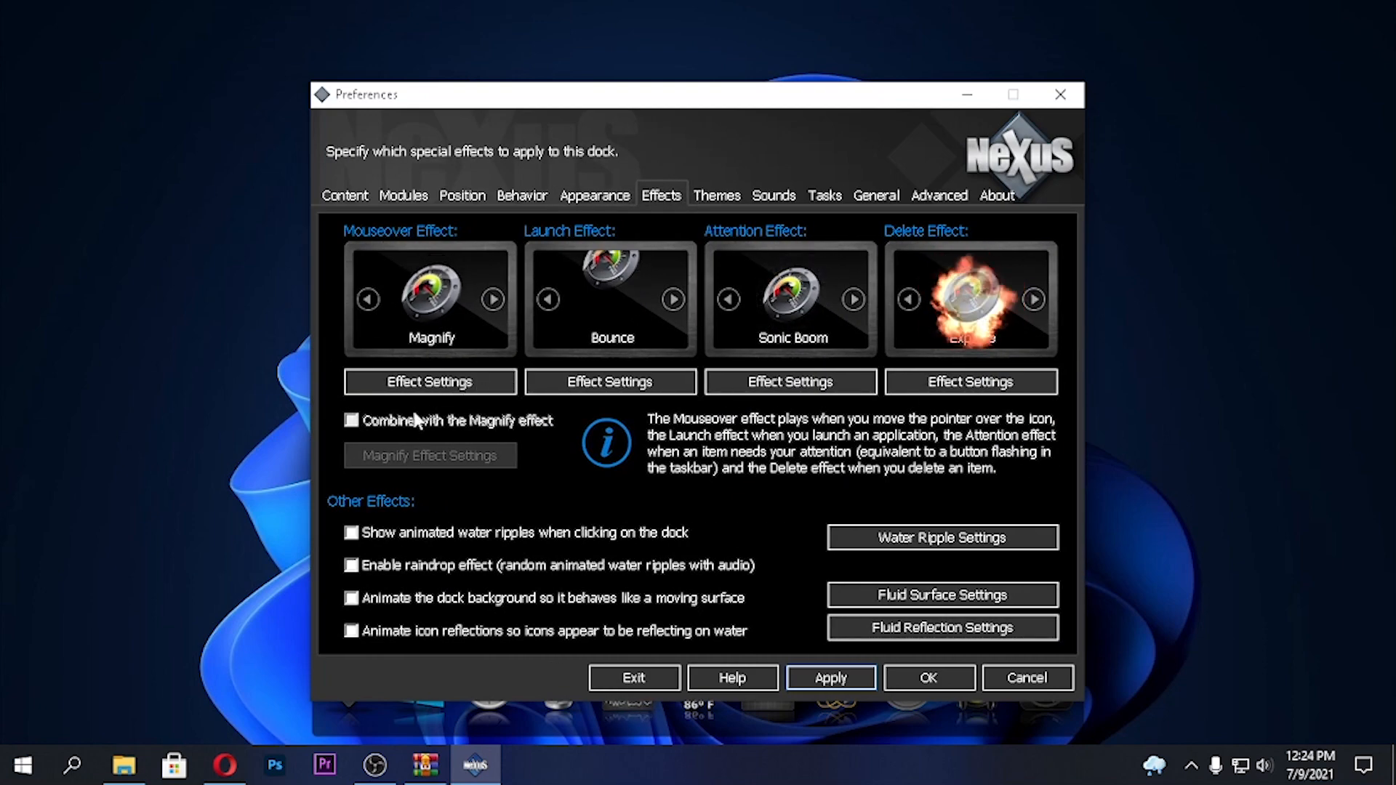
pyautogui.click(433, 385)
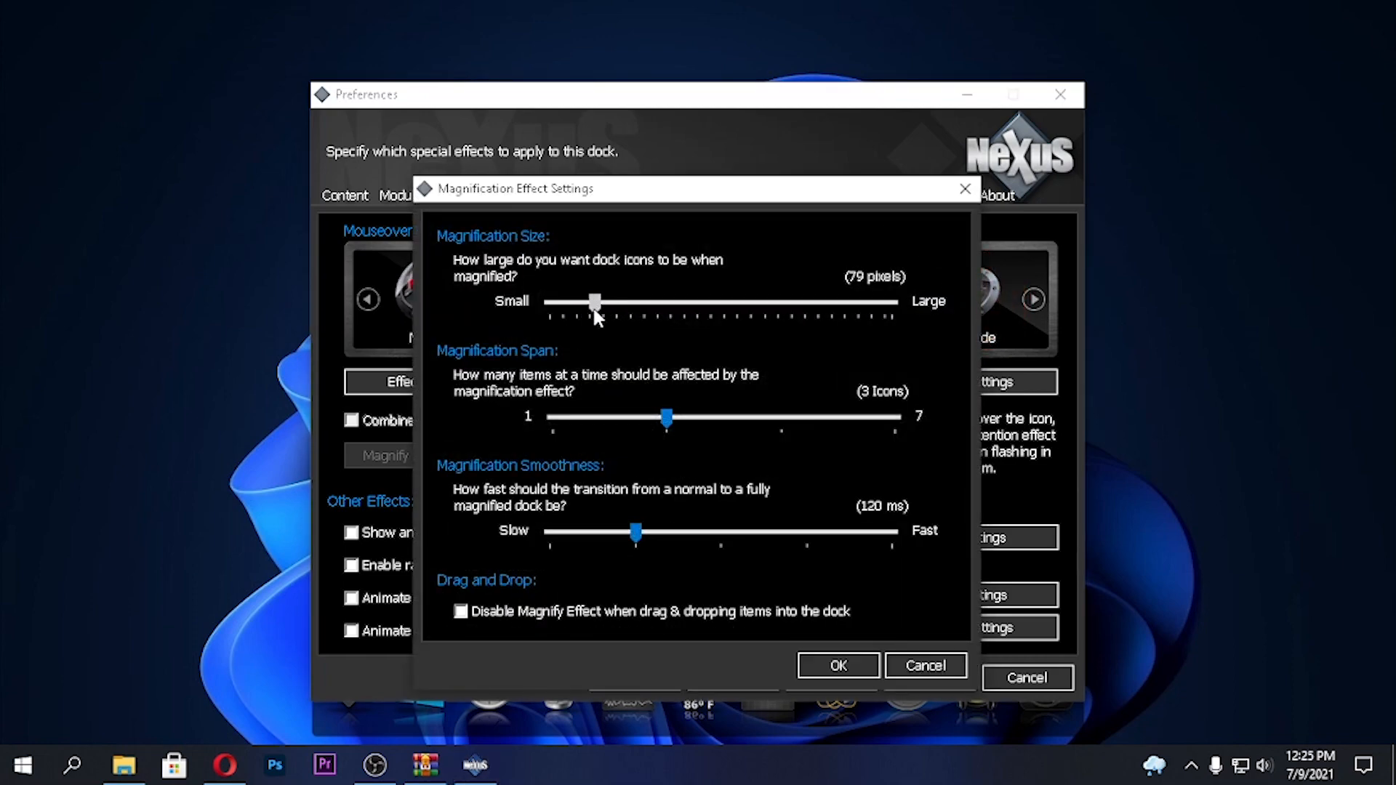
pyautogui.click(836, 665)
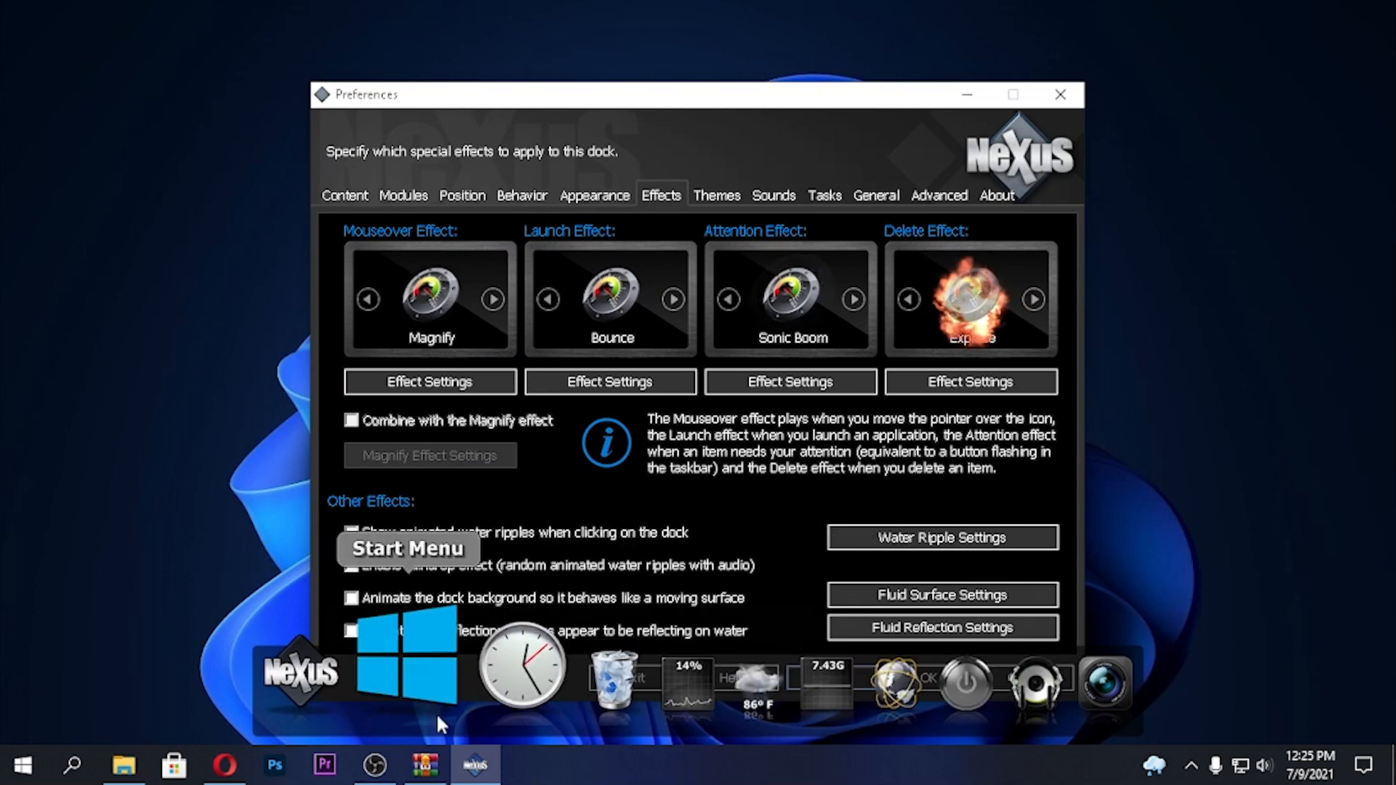
pyautogui.click(445, 387)
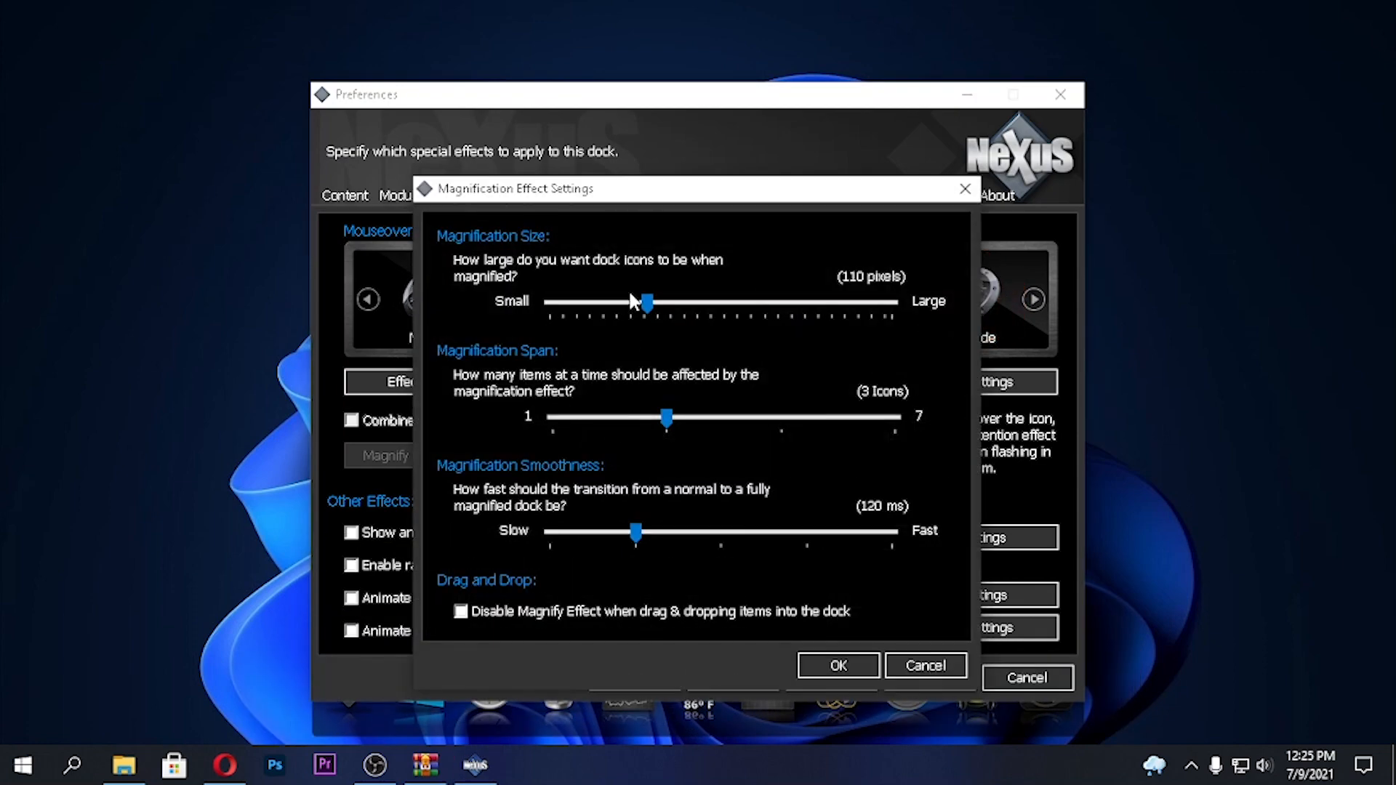
pyautogui.click(626, 304)
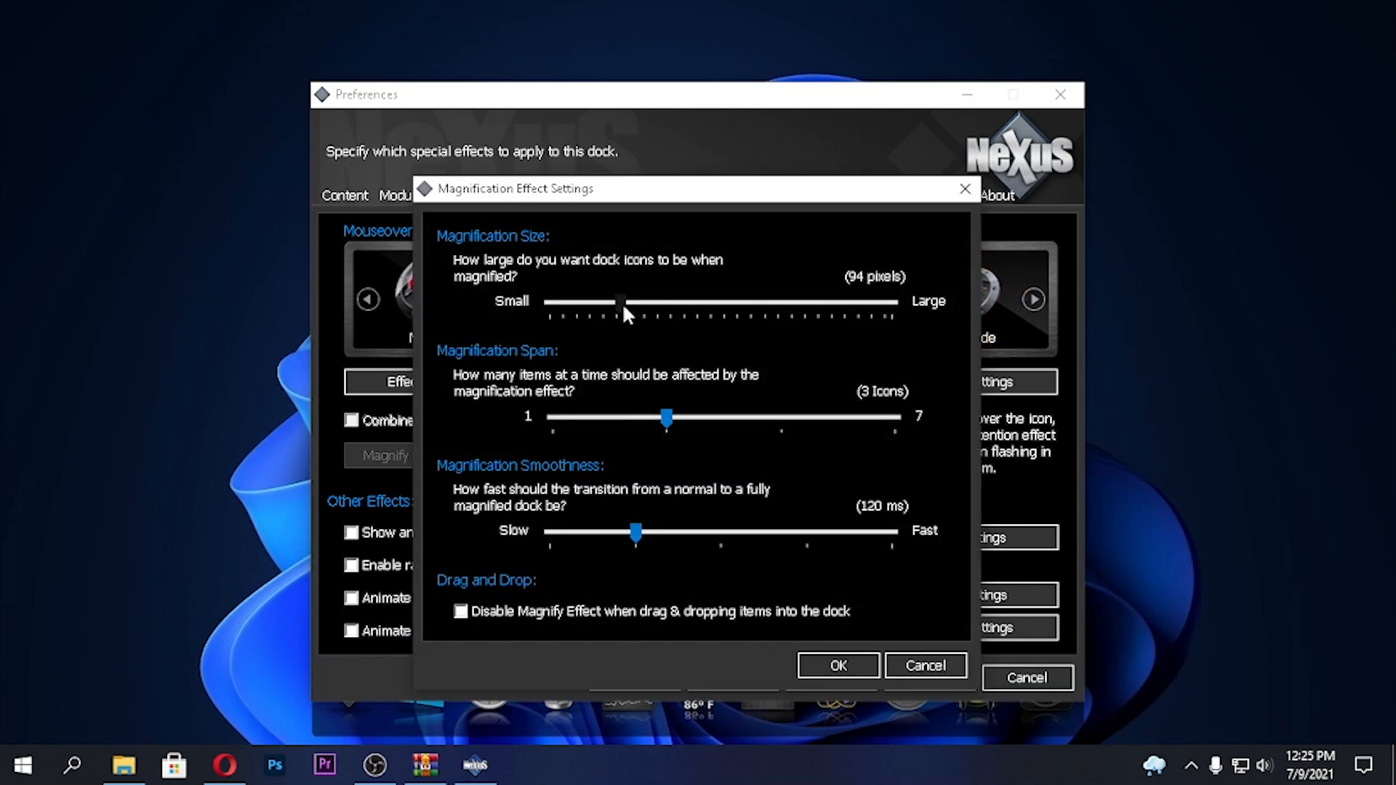
pyautogui.moveTo(622, 303); pyautogui.dragTo(608, 304)
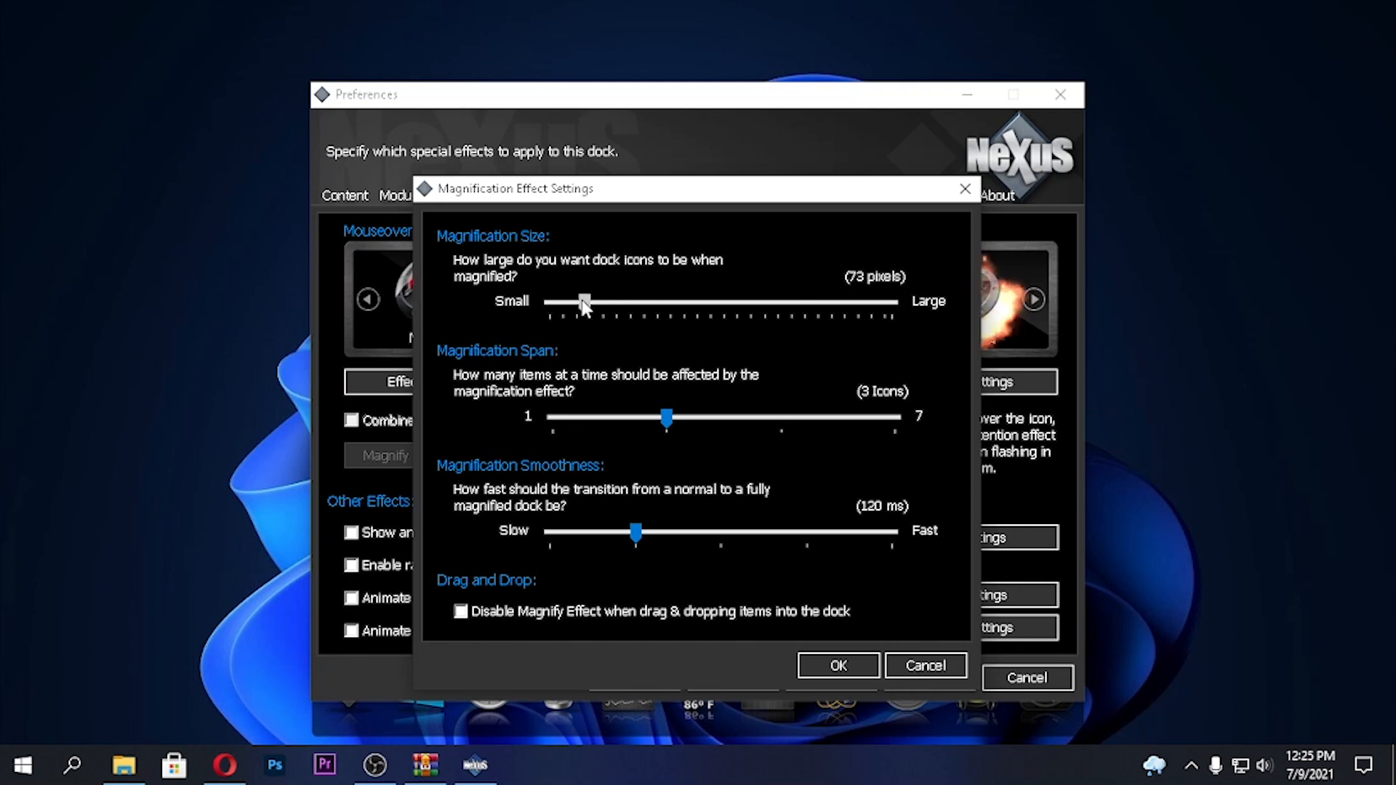
pyautogui.click(847, 663)
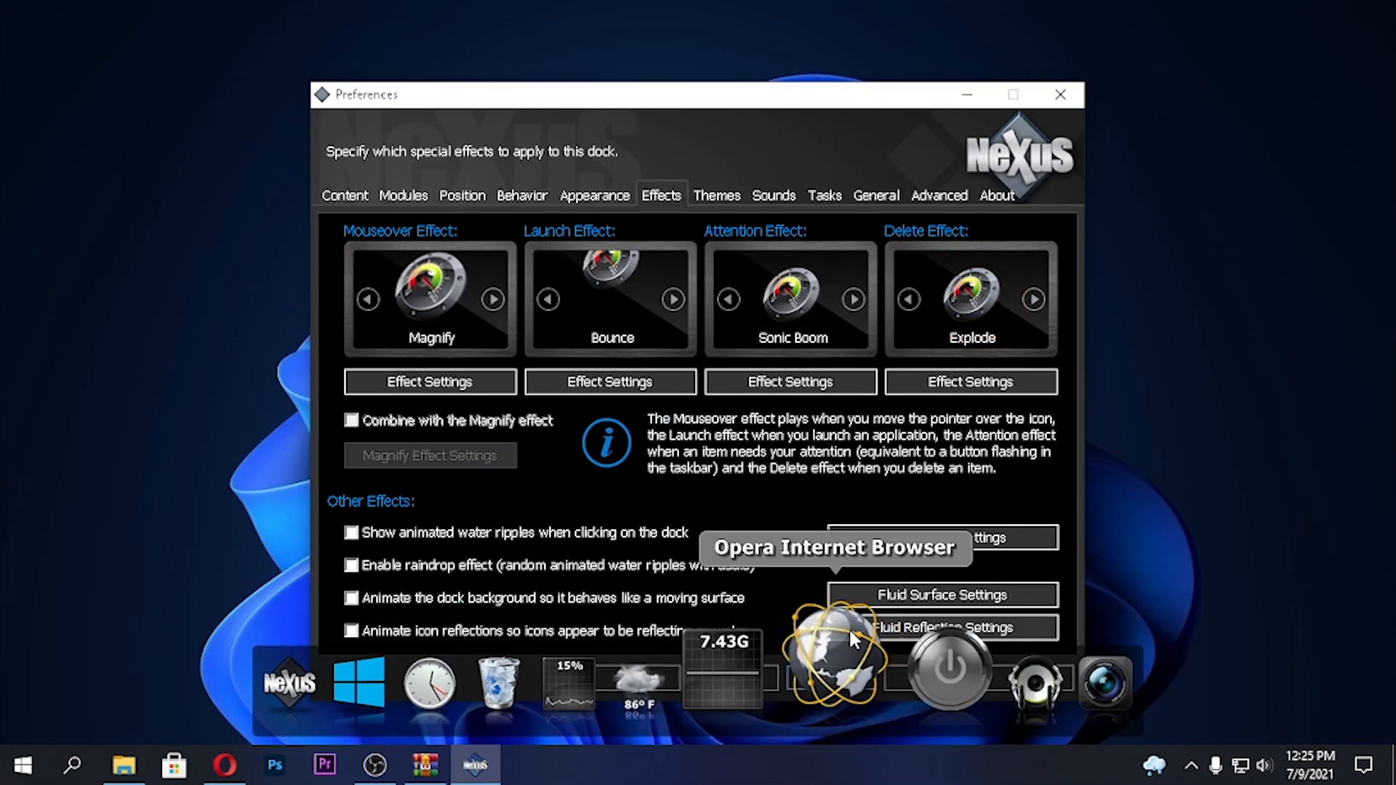
pyautogui.click(796, 677)
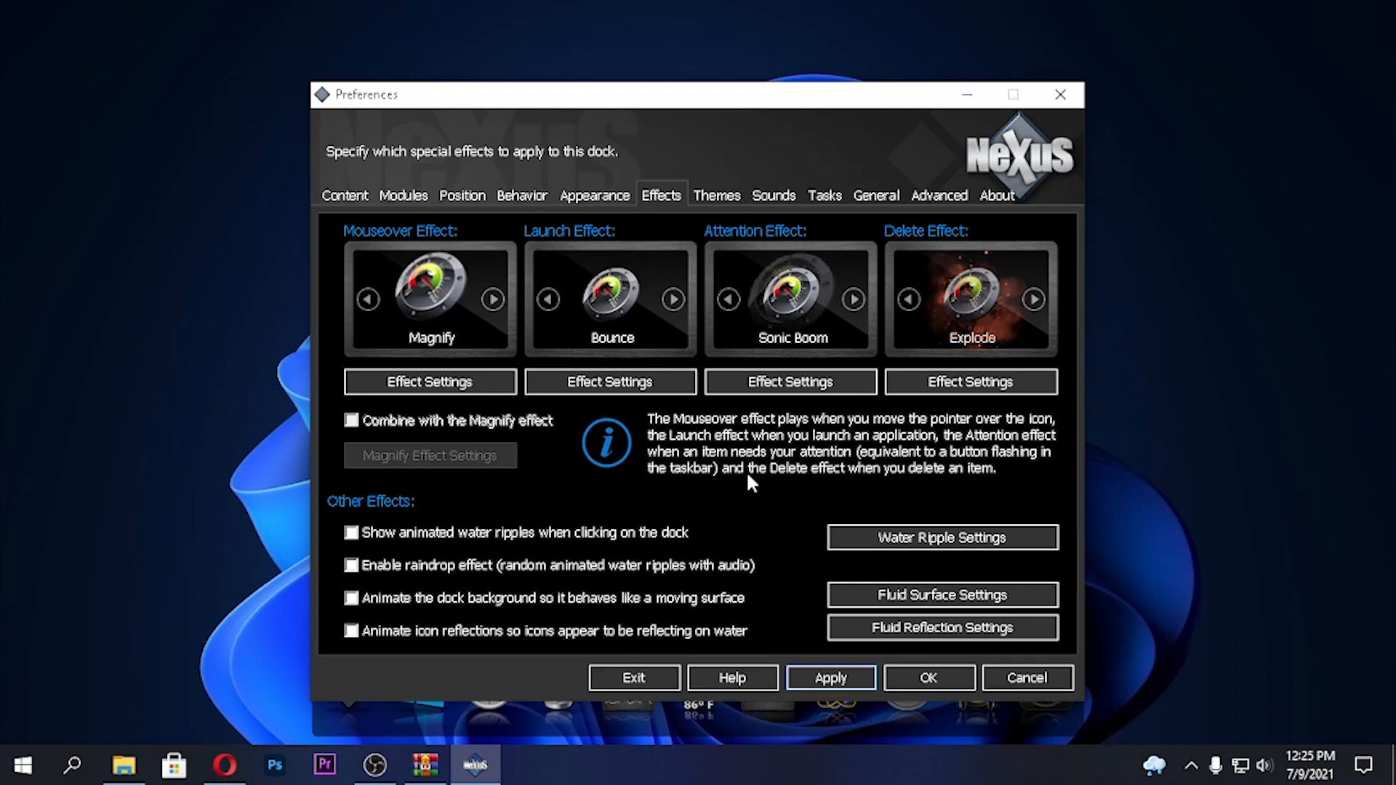
# - Attach the dock to the Top screen edge in the position preferences
pyautogui.click(458, 194)
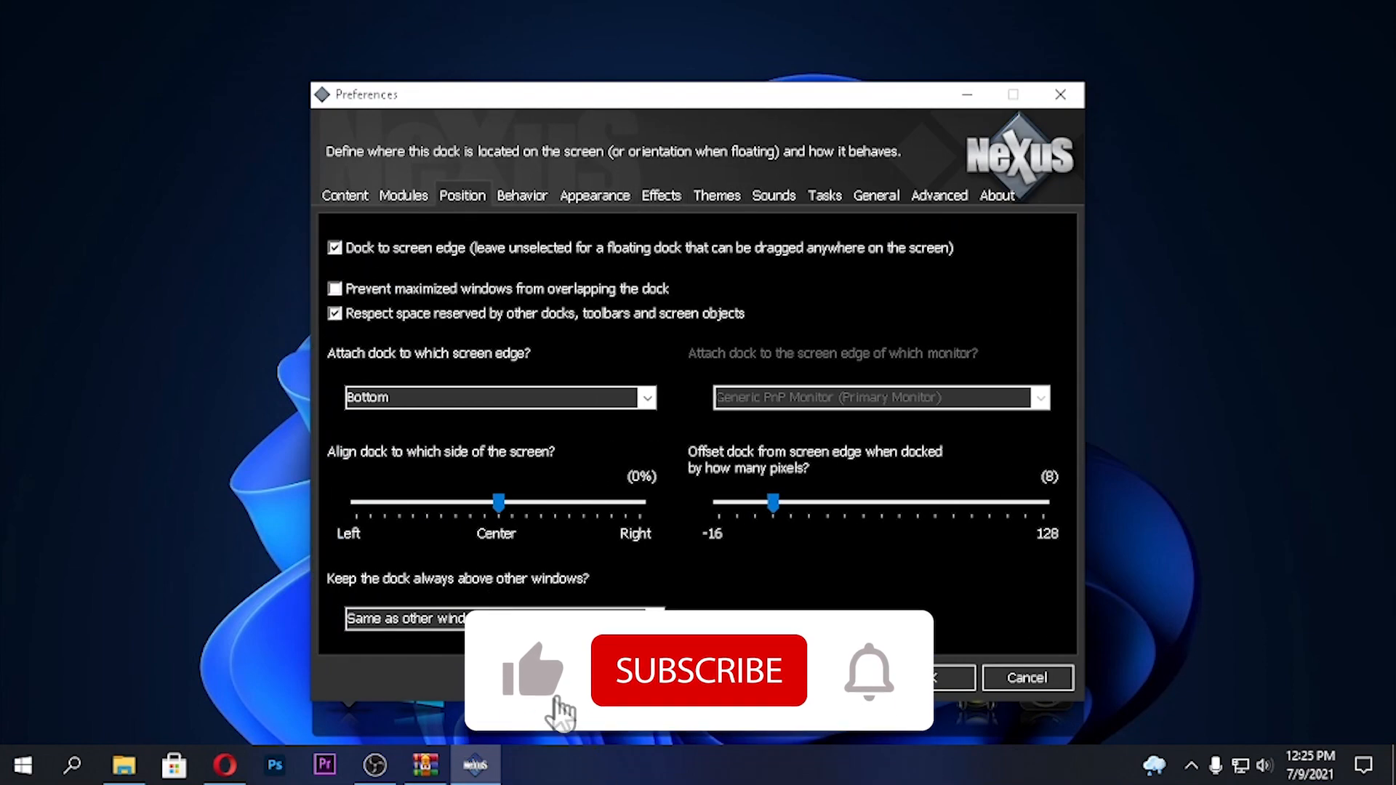
pyautogui.click(520, 398)
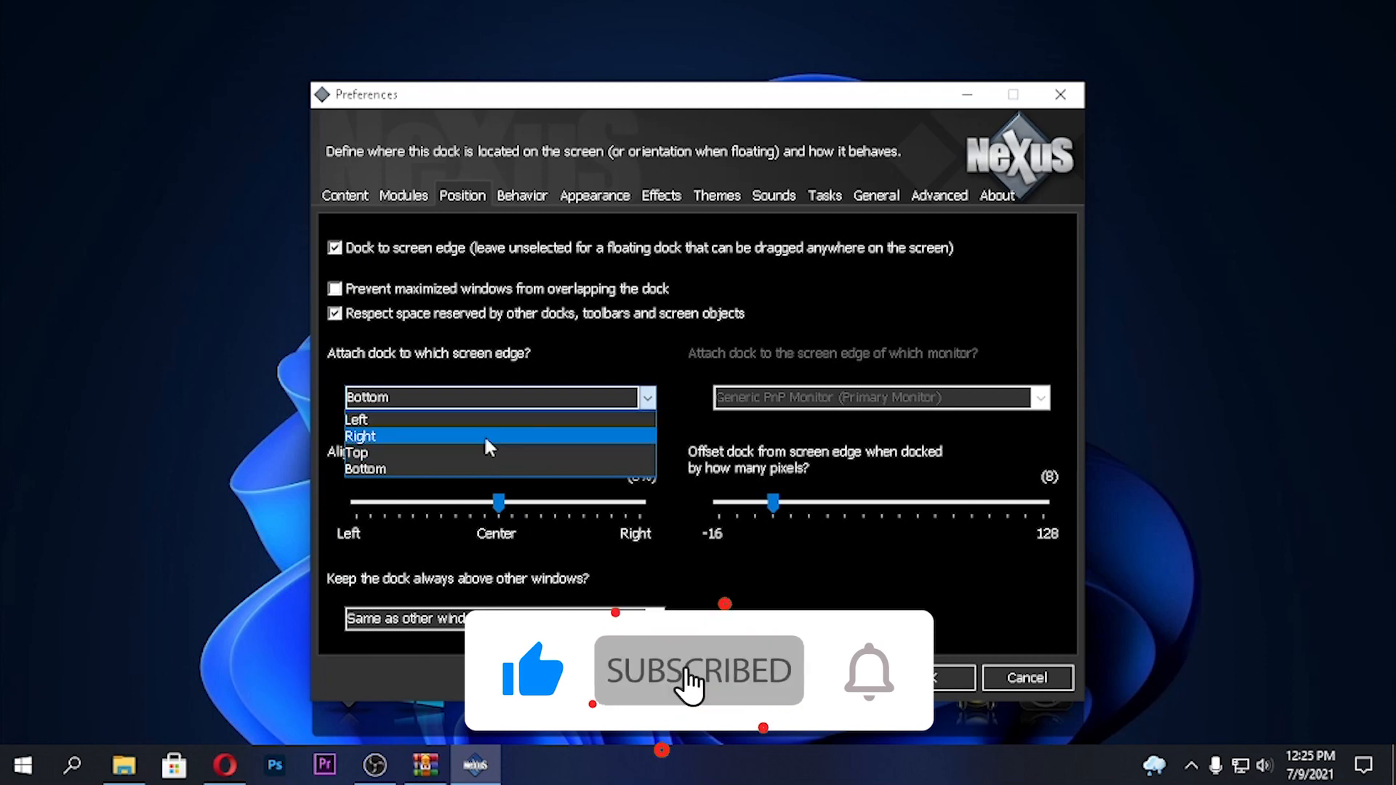
pyautogui.click(492, 459)
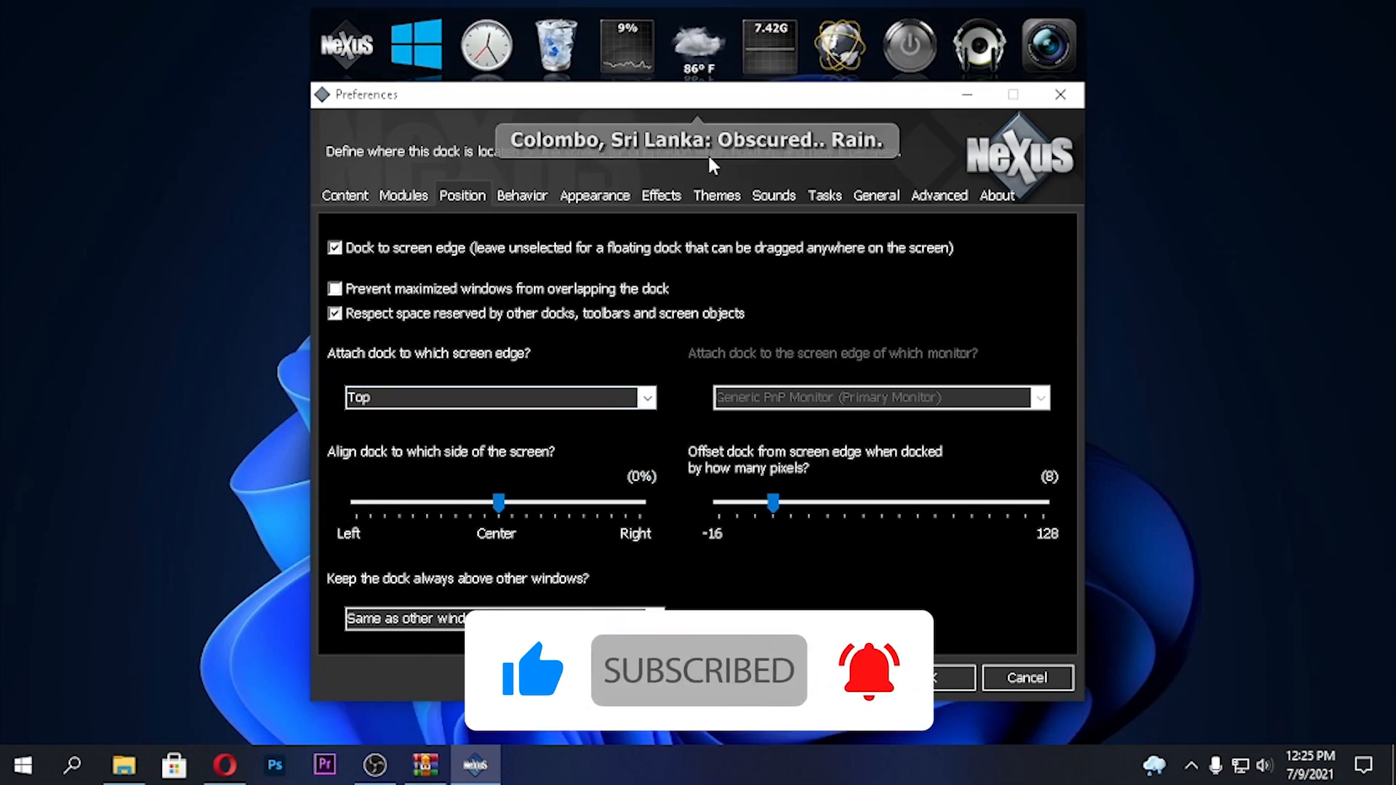
# - Attach the dock to the Bottom screen edge again and apply the position setting
pyautogui.click(597, 398)
pyautogui.click(483, 462)
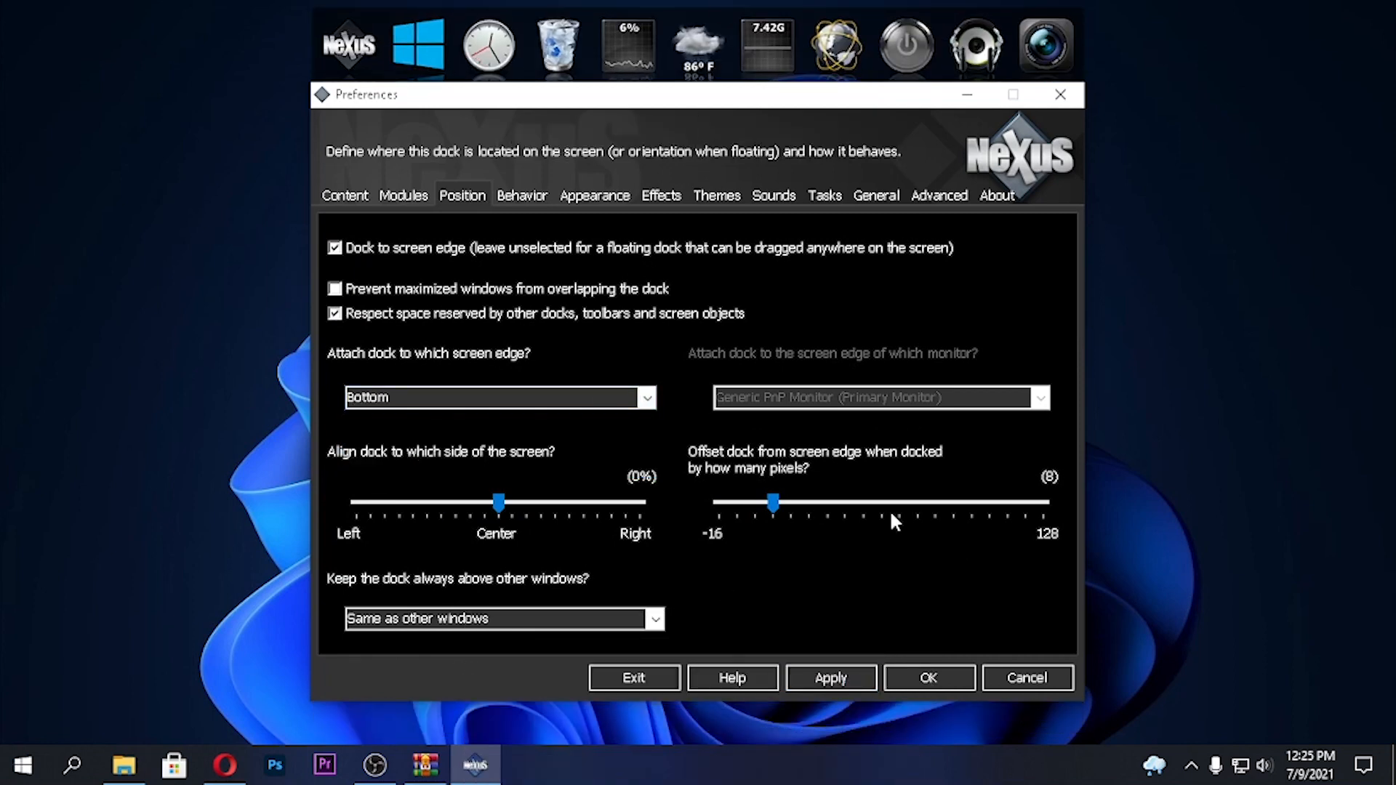
pyautogui.click(826, 675)
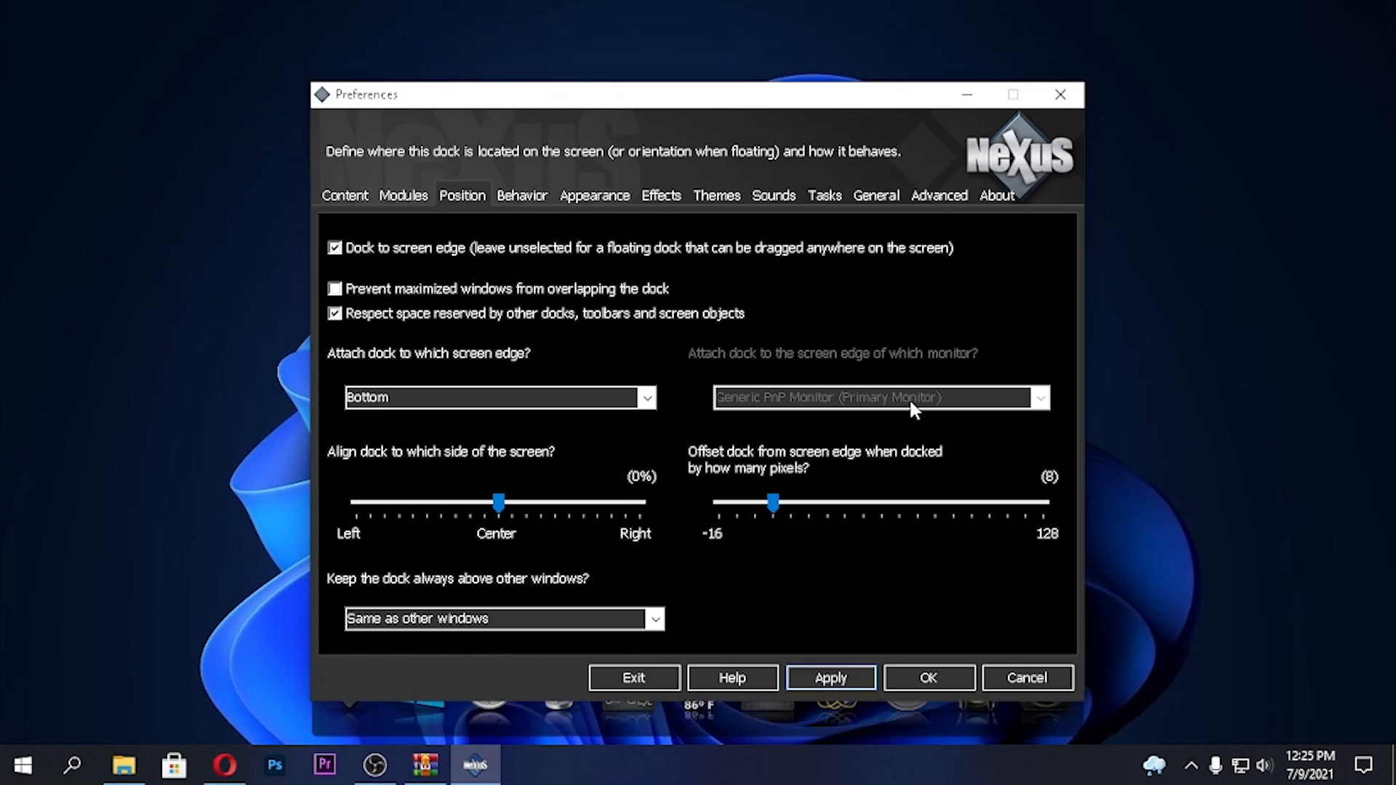
# - Reduce the dock icon size to 30 pixels in the appearance preferences and apply it
pyautogui.click(717, 202)
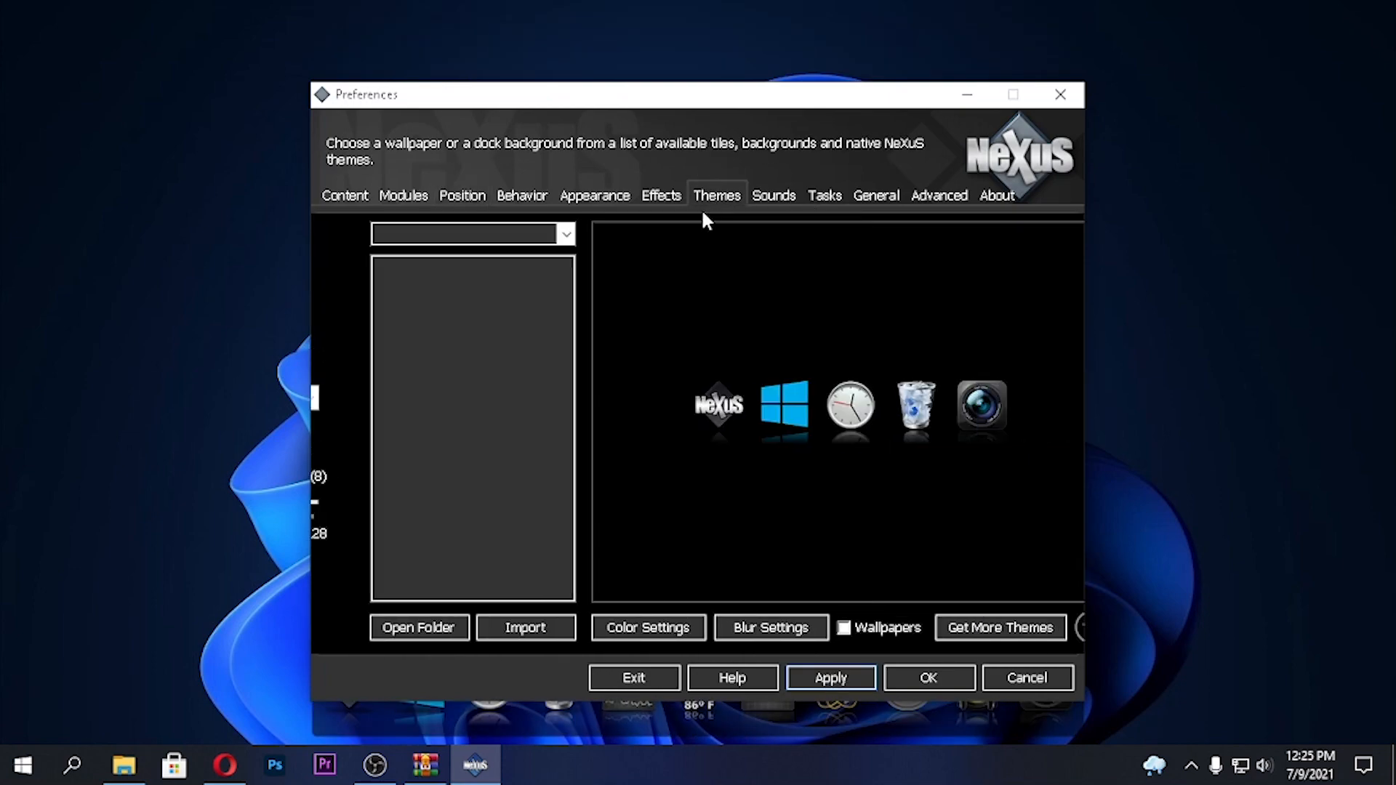
pyautogui.click(647, 195)
pyautogui.click(598, 195)
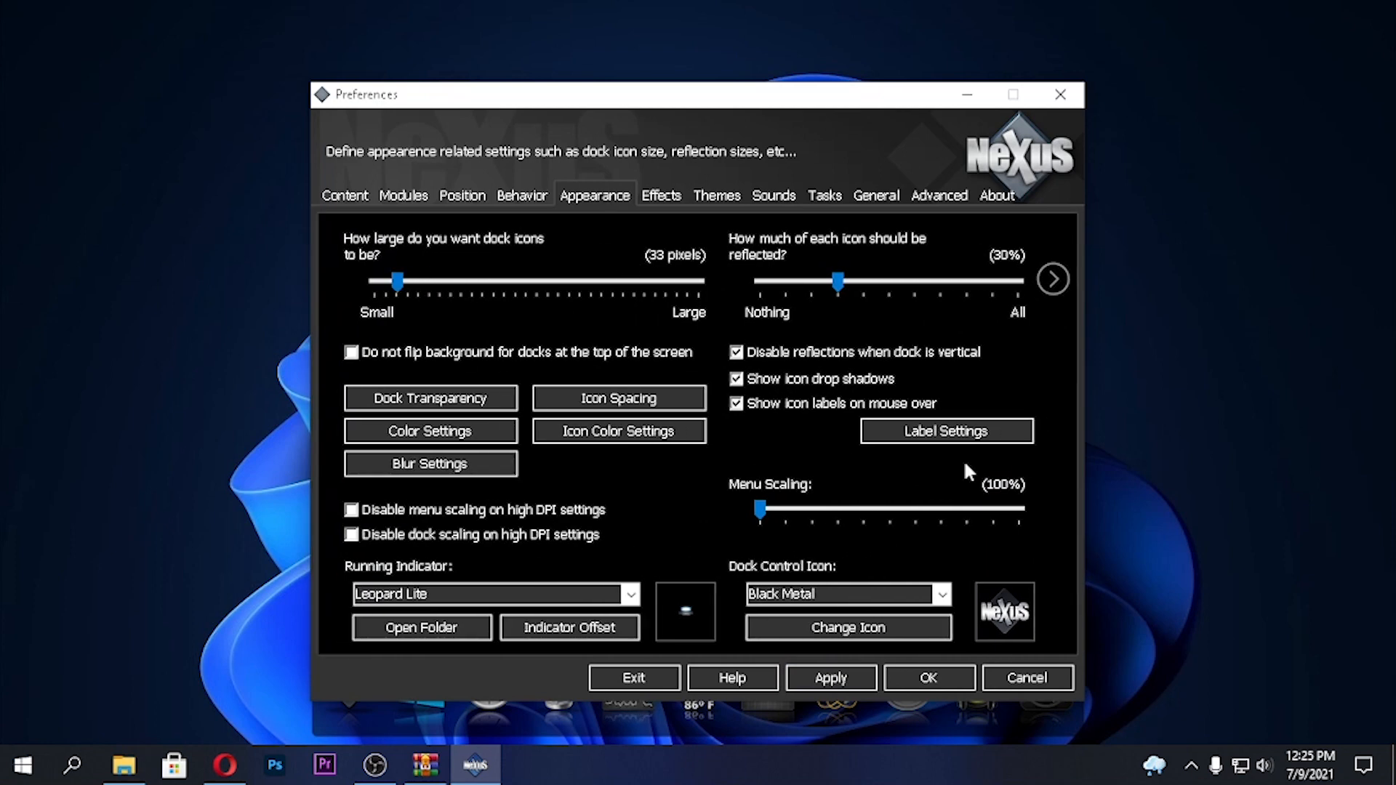
pyautogui.click(831, 680)
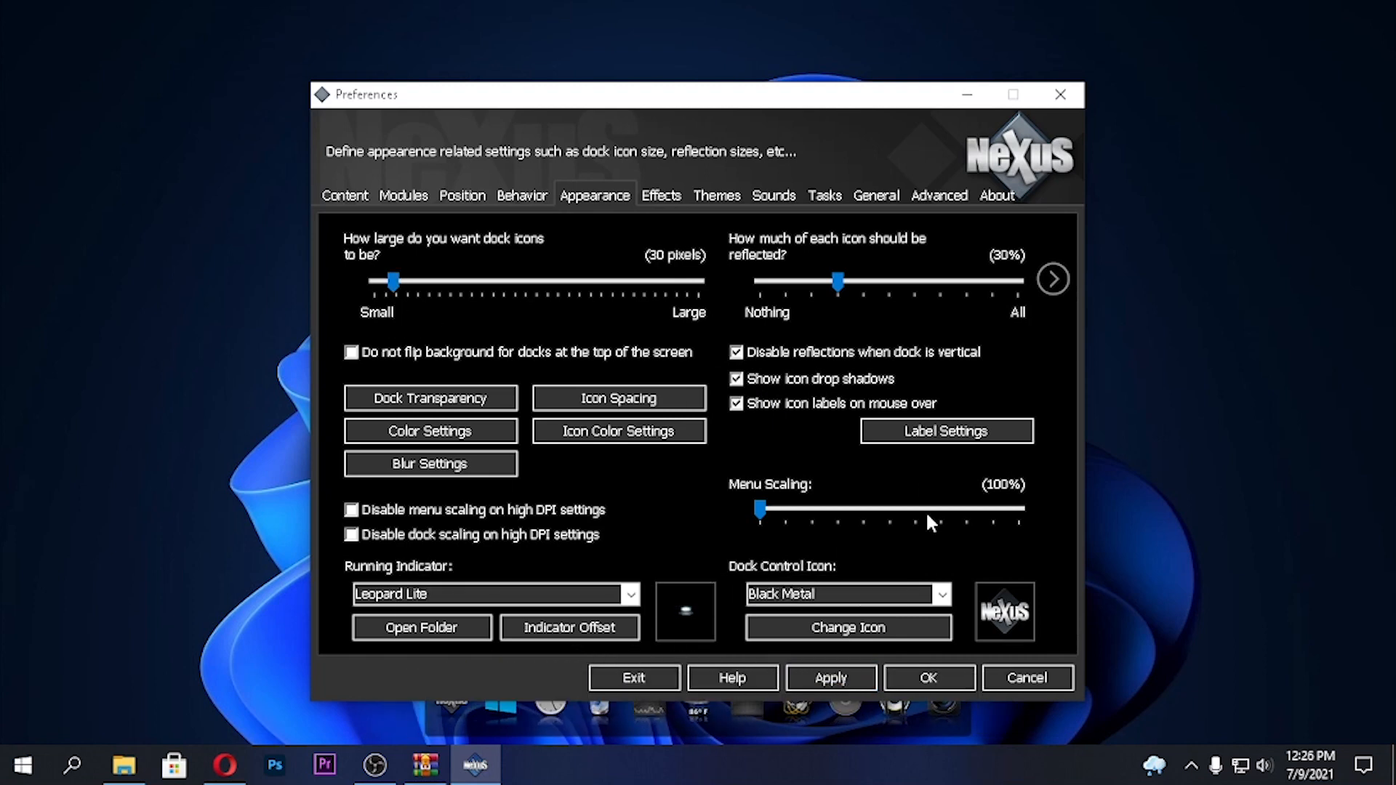
pyautogui.click(838, 677)
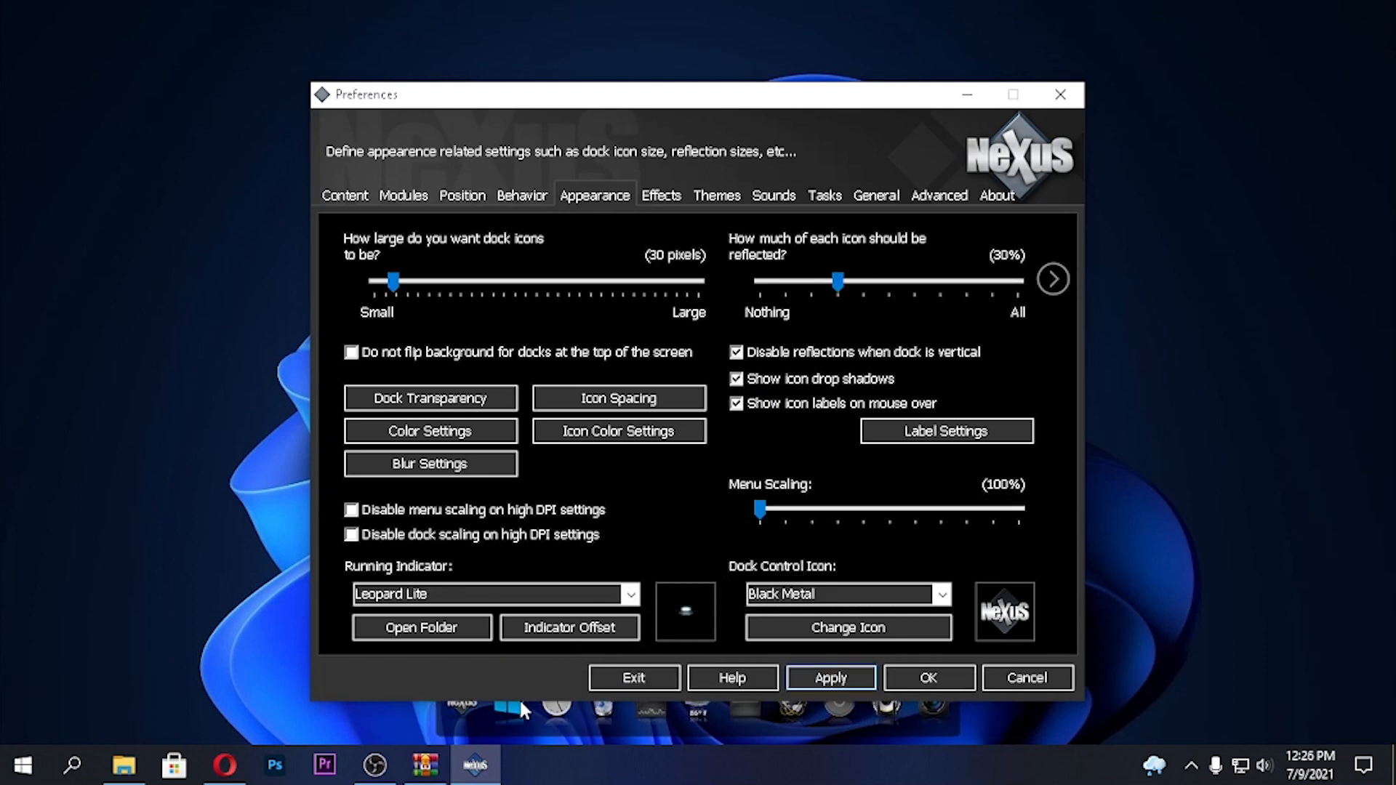
# - Move the Preferences window clear of the dock and look at the options available for the CPU Meter item
pyautogui.moveTo(785, 107); pyautogui.dragTo(779, 26)
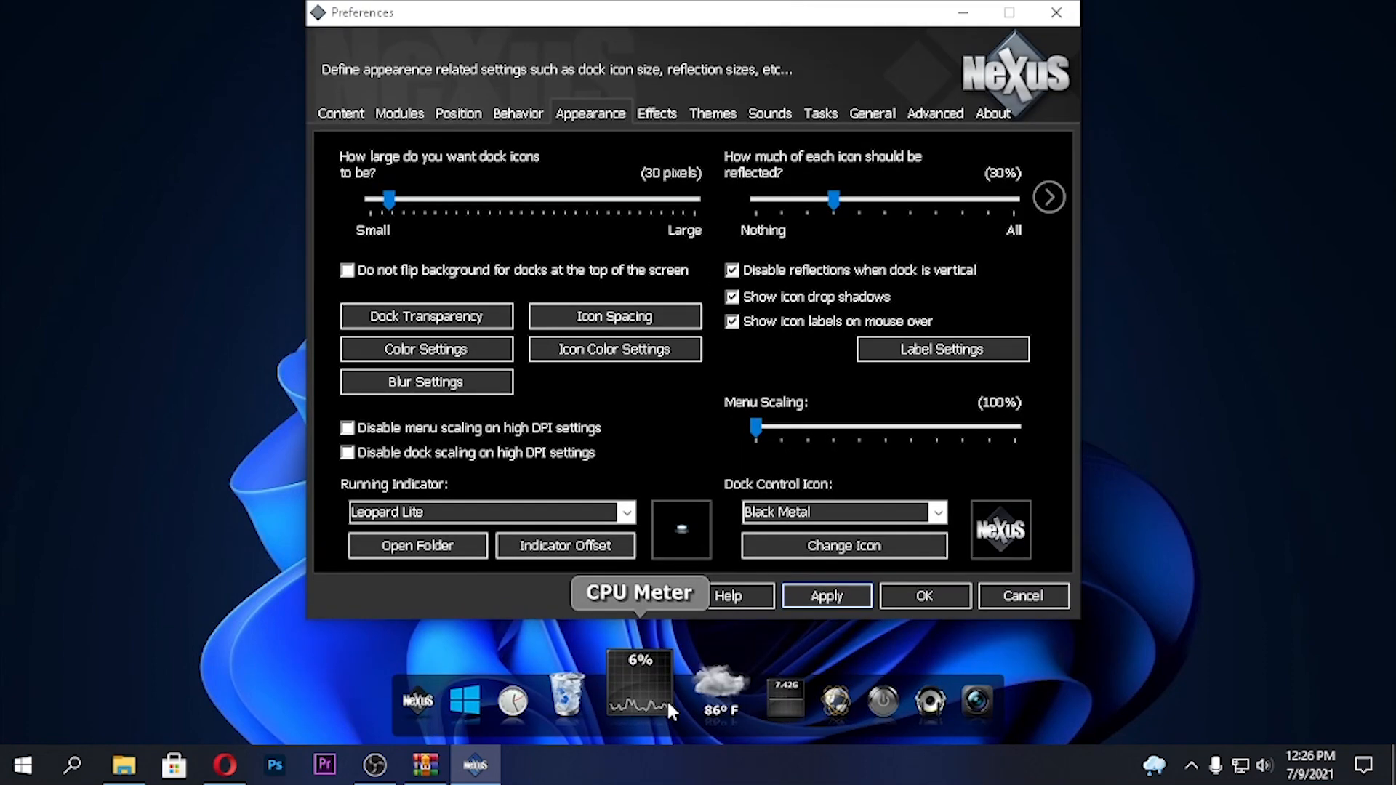
pyautogui.press('super')
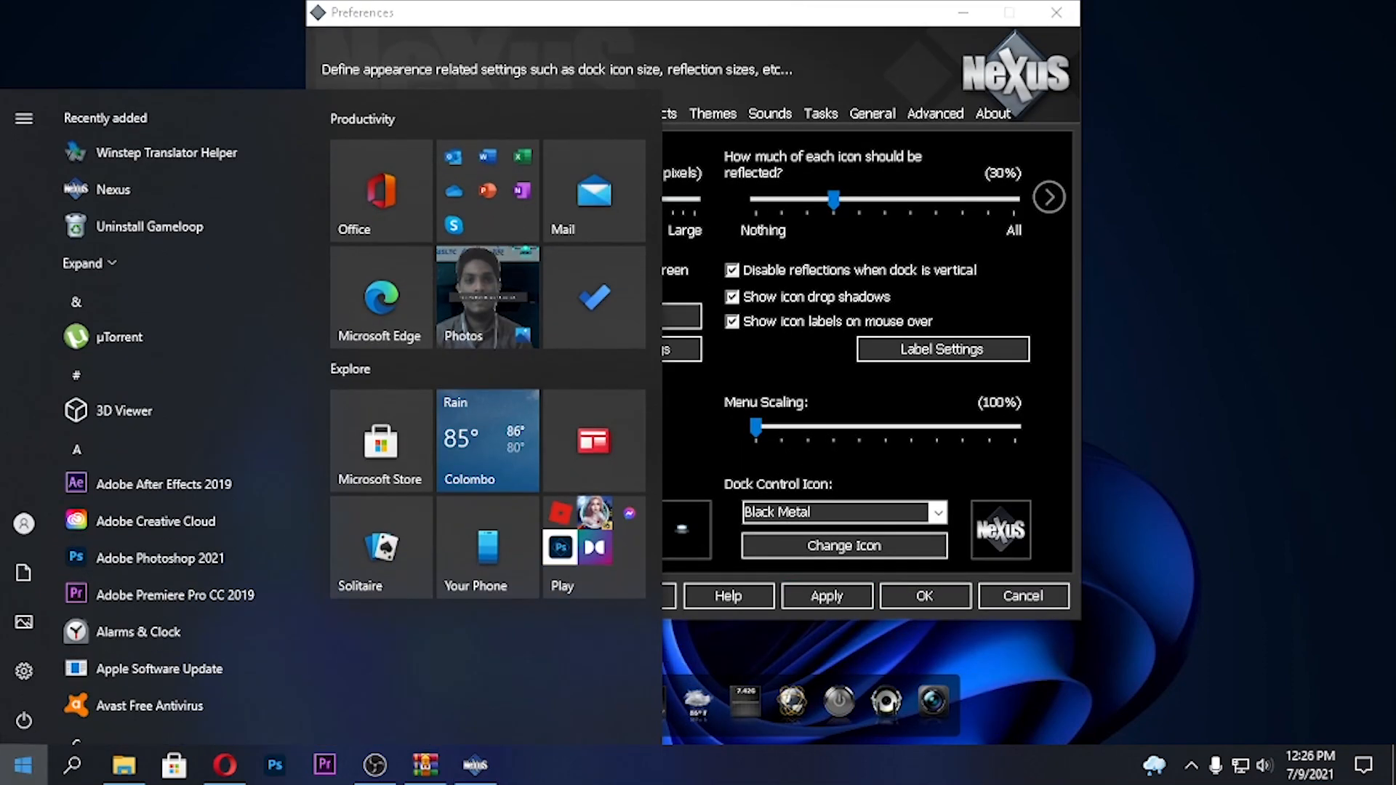
pyautogui.click(22, 767)
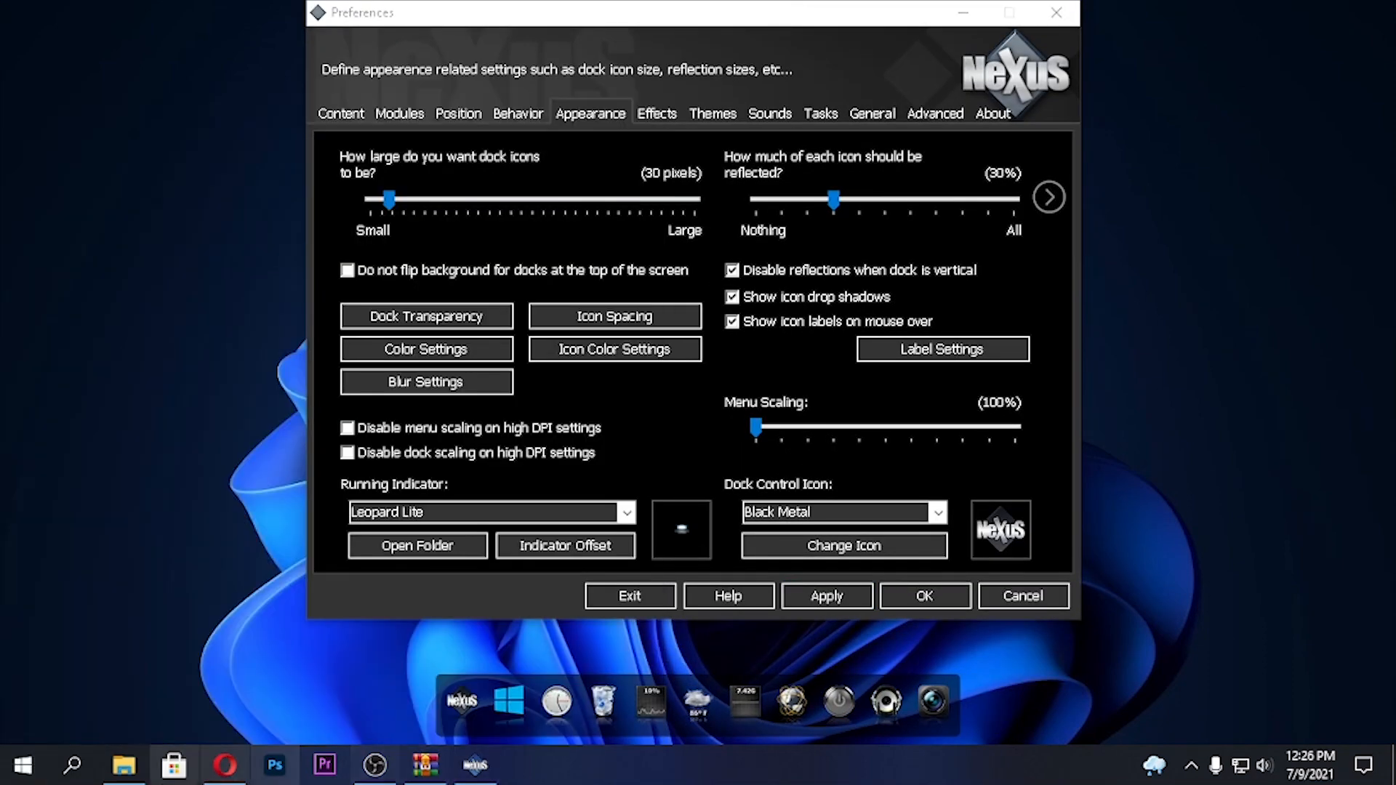
pyautogui.rightClick(653, 691)
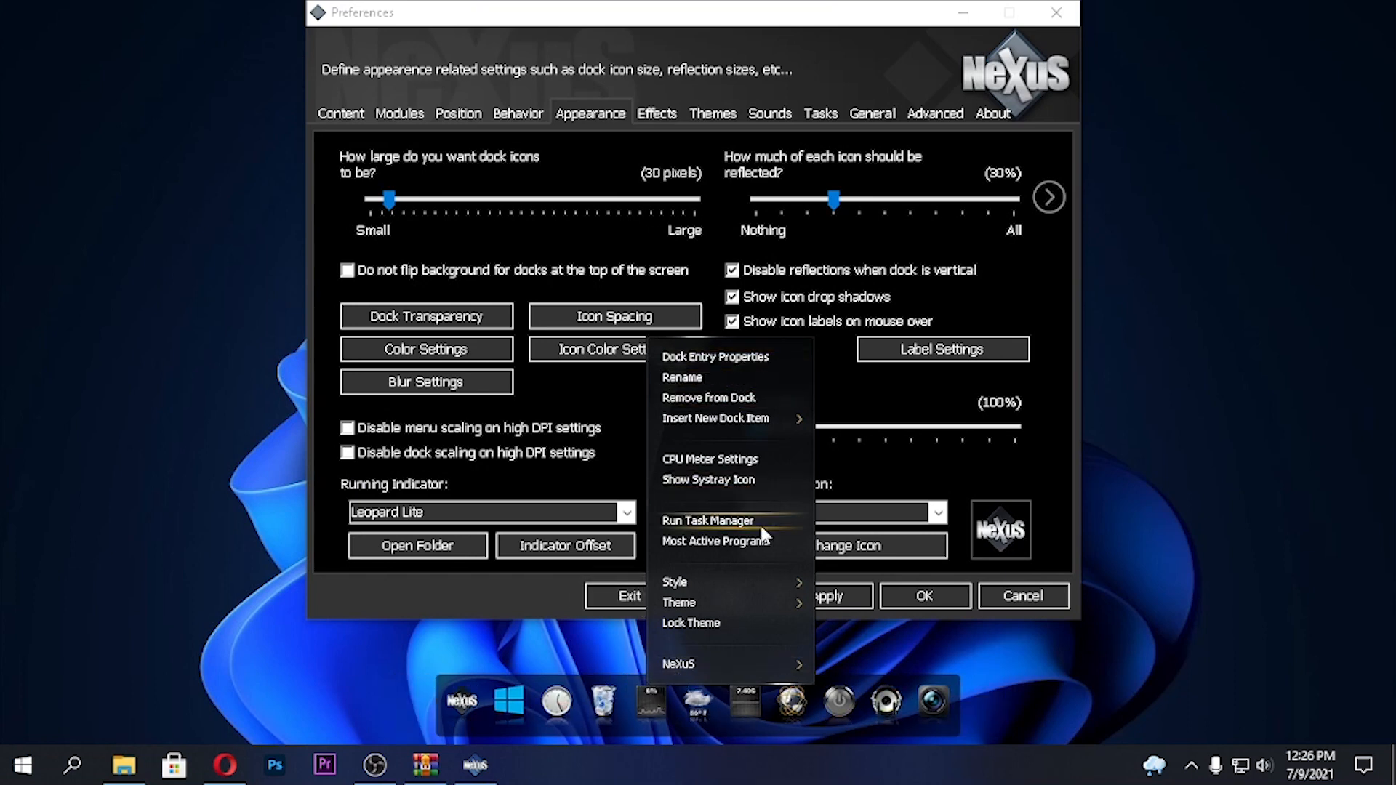
pyautogui.click(1006, 657)
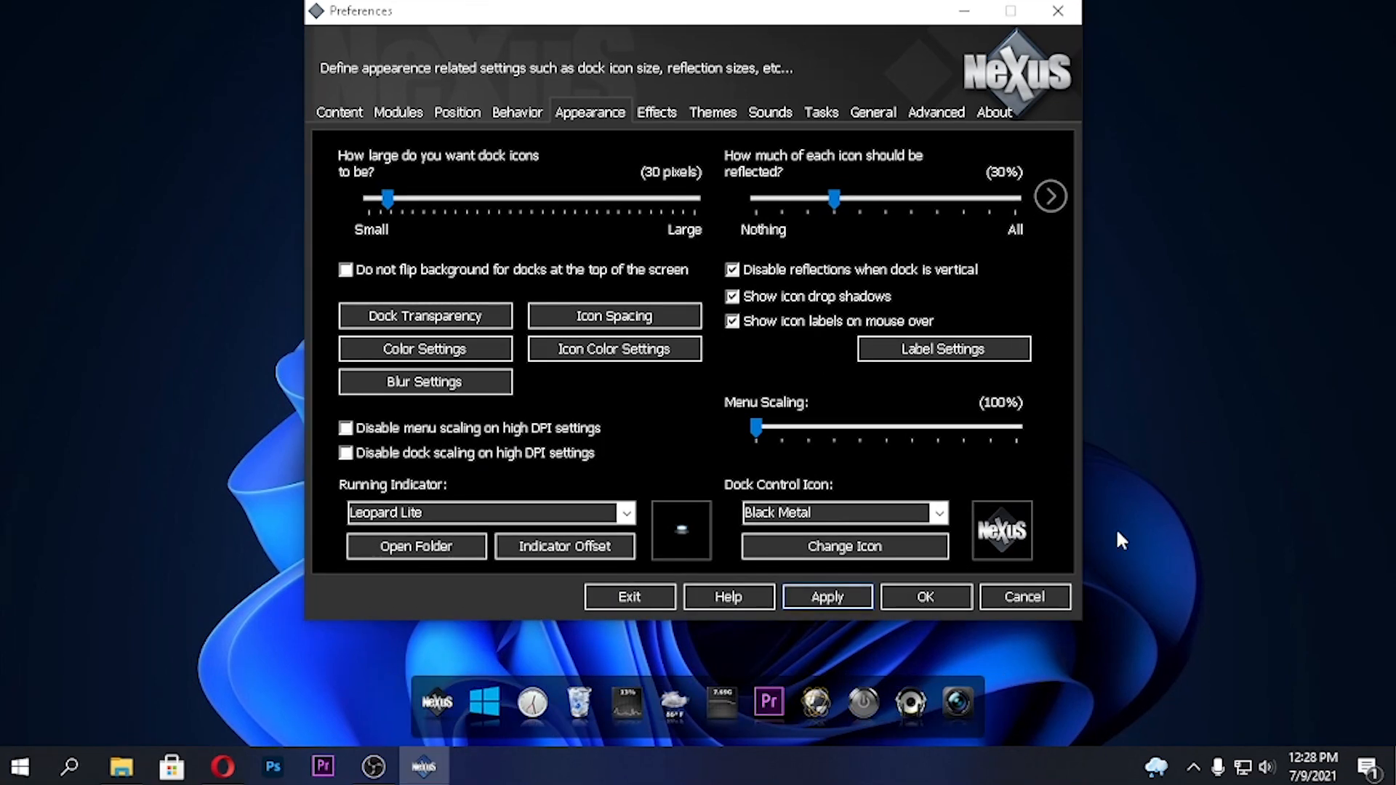
# - Add Adobe Photoshop 2021 from the installed programs list to the dock beside the Premiere Pro icon
pyautogui.click(20, 767)
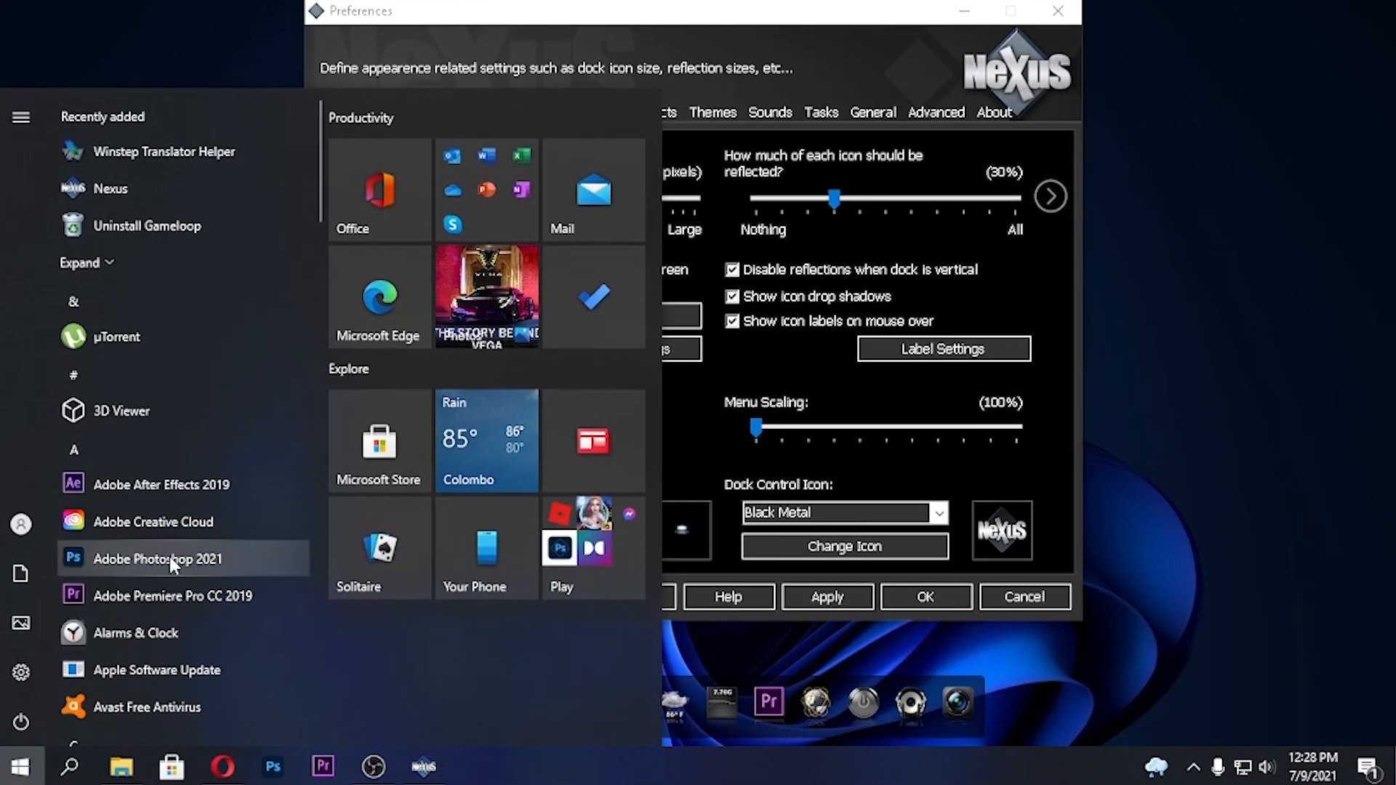
pyautogui.moveTo(172, 564); pyautogui.dragTo(805, 705)
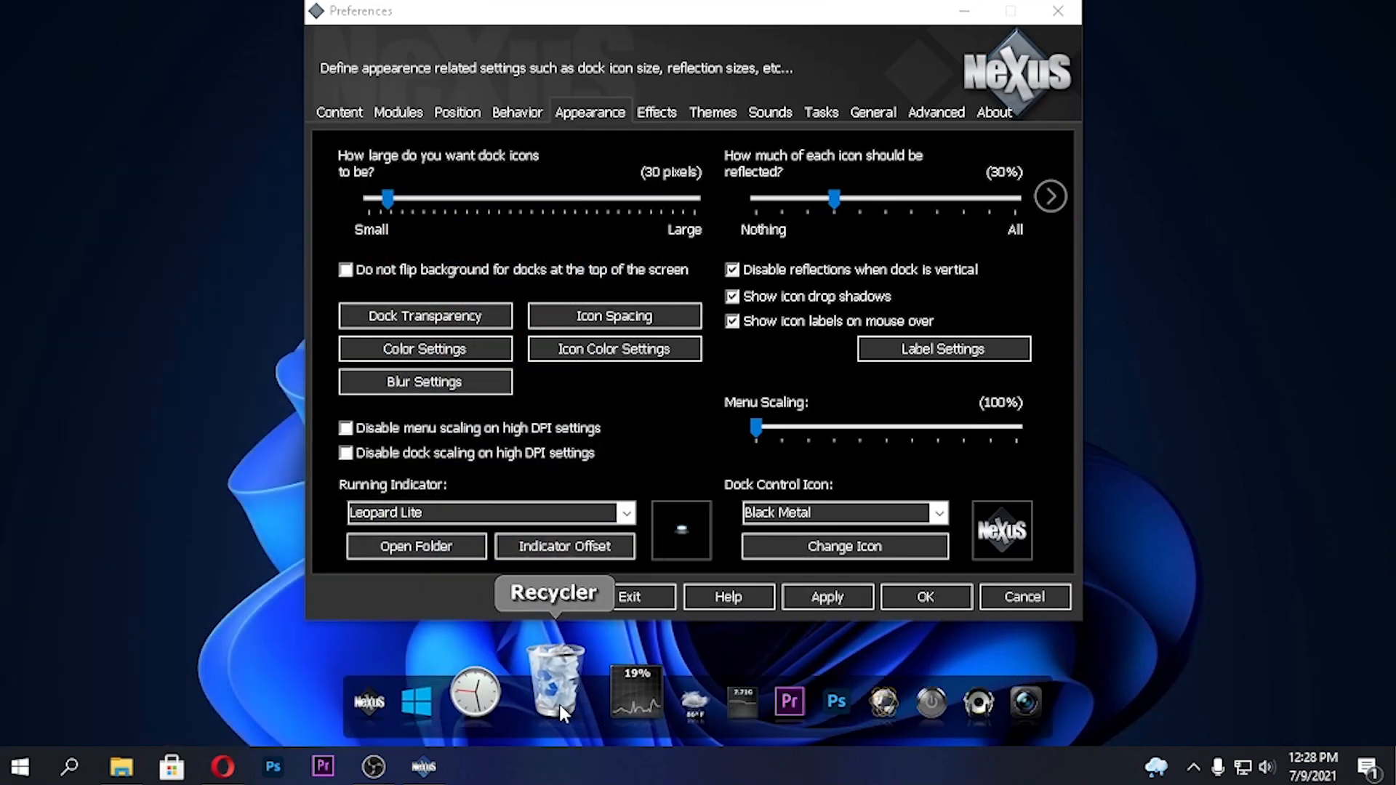
# - Remove the CPU Meter and Weather modules permanently from the dock
pyautogui.rightClick(602, 692)
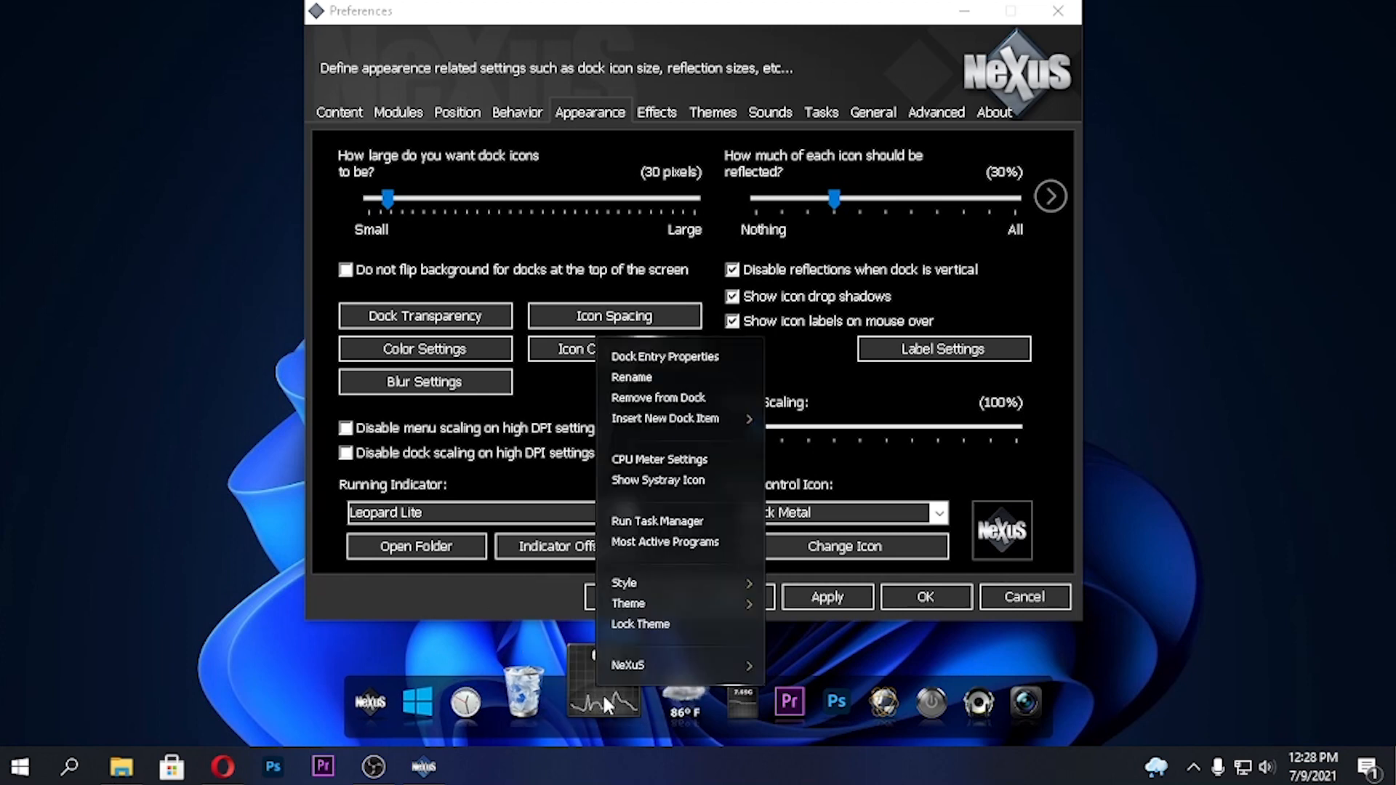
pyautogui.click(689, 397)
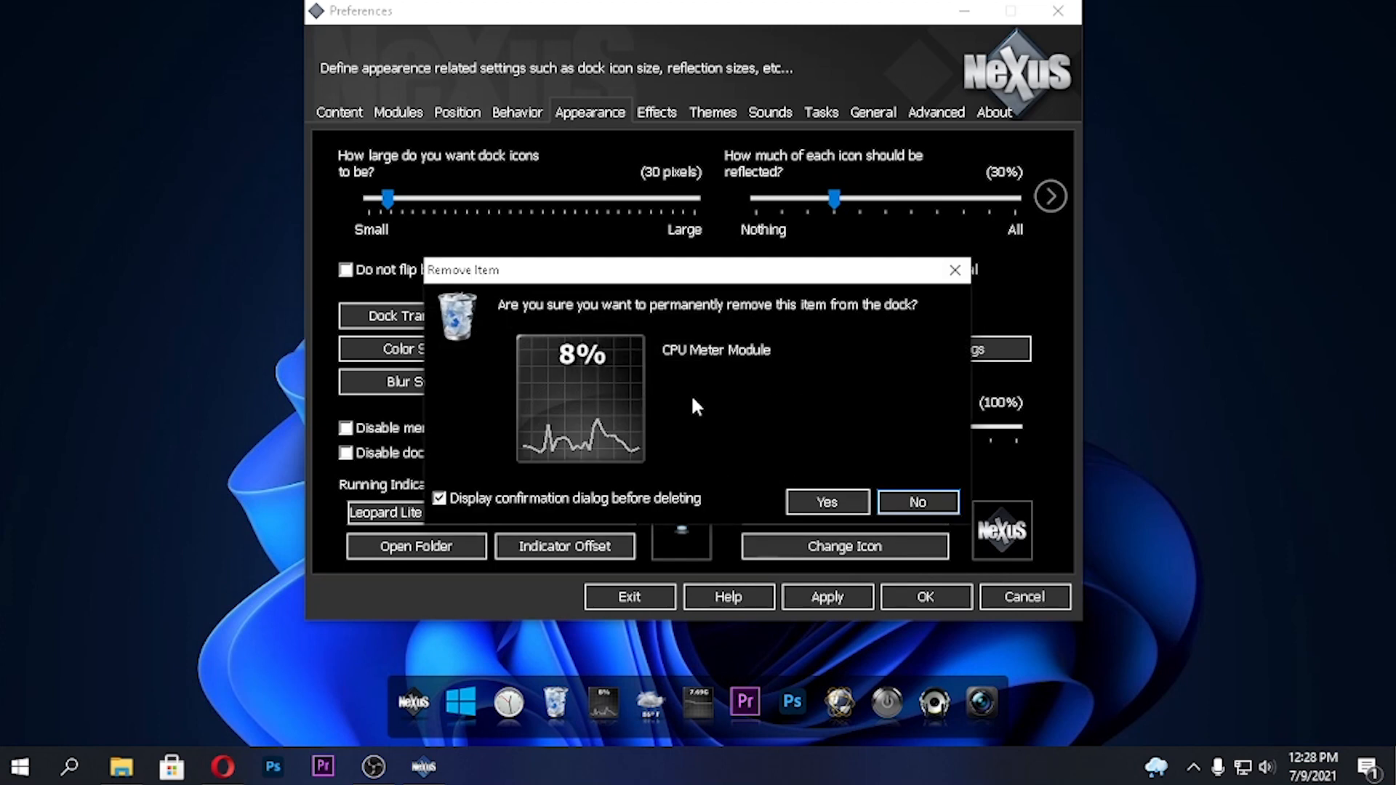
pyautogui.click(812, 506)
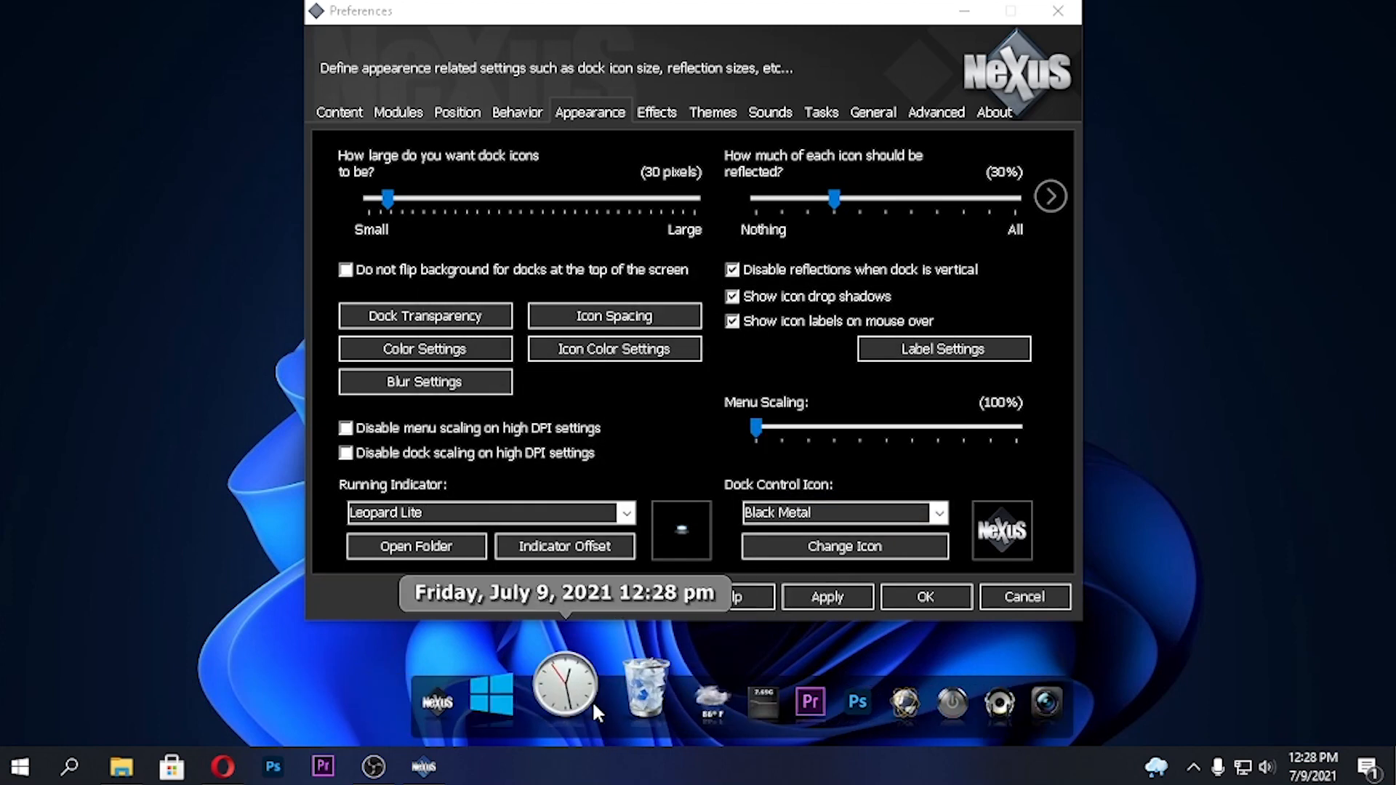
pyautogui.rightClick(674, 701)
pyautogui.click(731, 377)
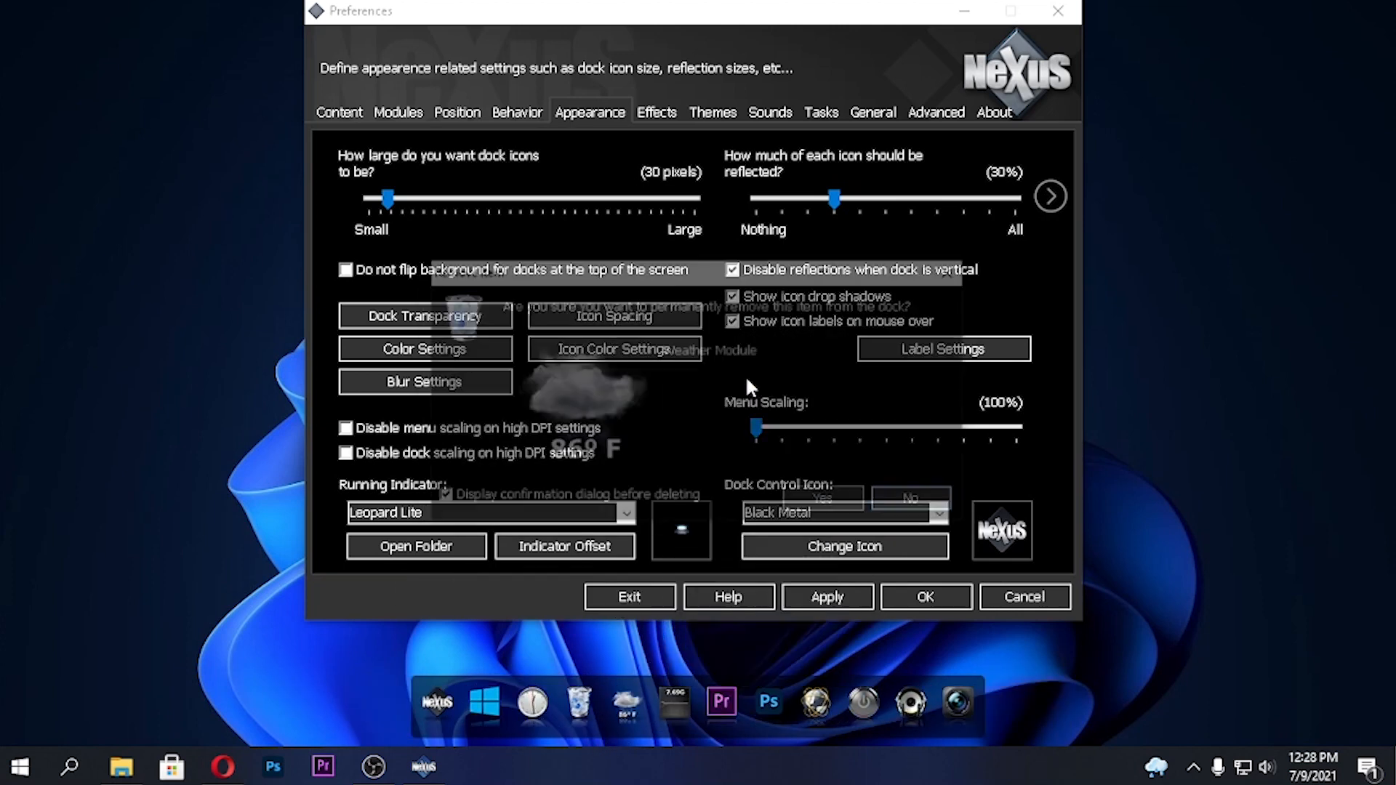
pyautogui.click(822, 501)
# - Remove the container item next to Photoshop and the power button item from the dock
pyautogui.rightClick(772, 700)
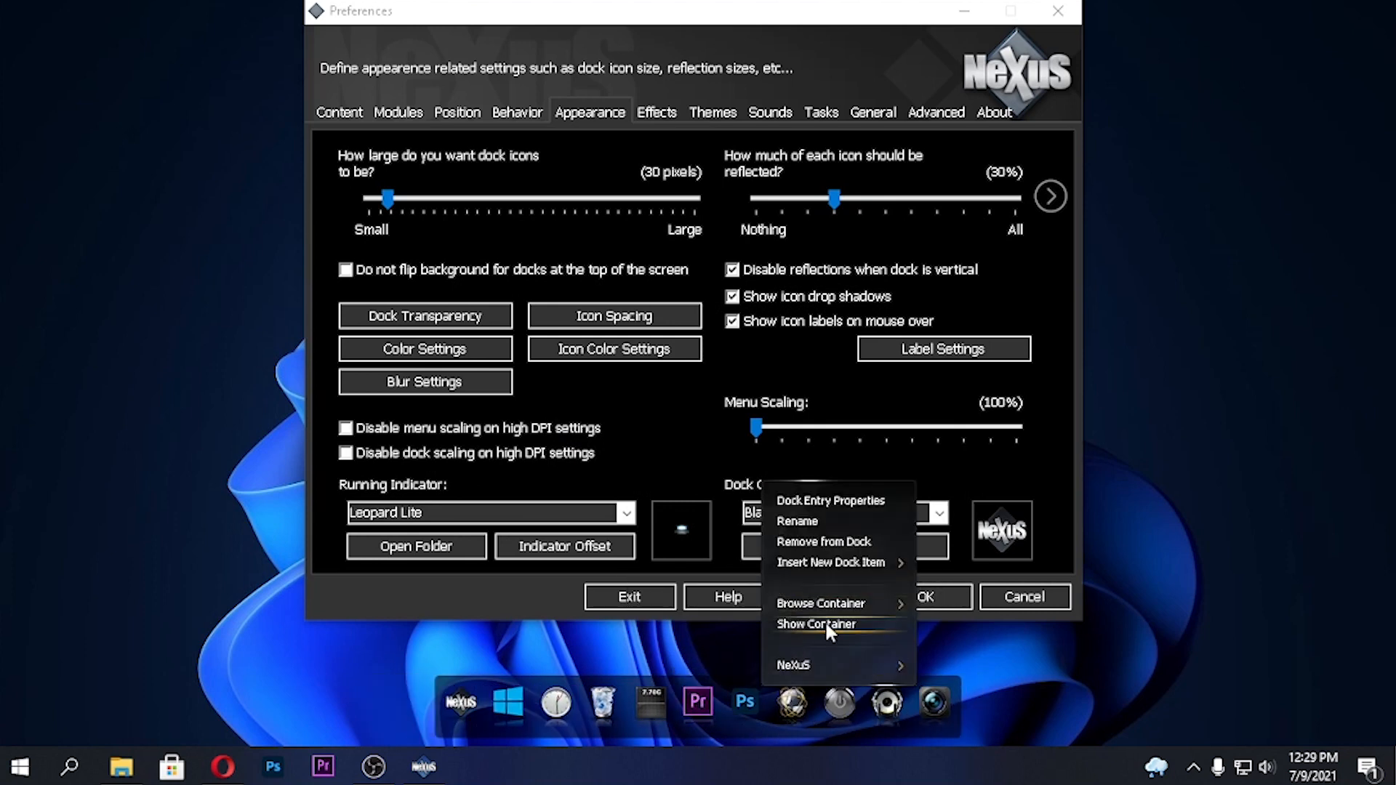
pyautogui.click(841, 541)
pyautogui.click(822, 502)
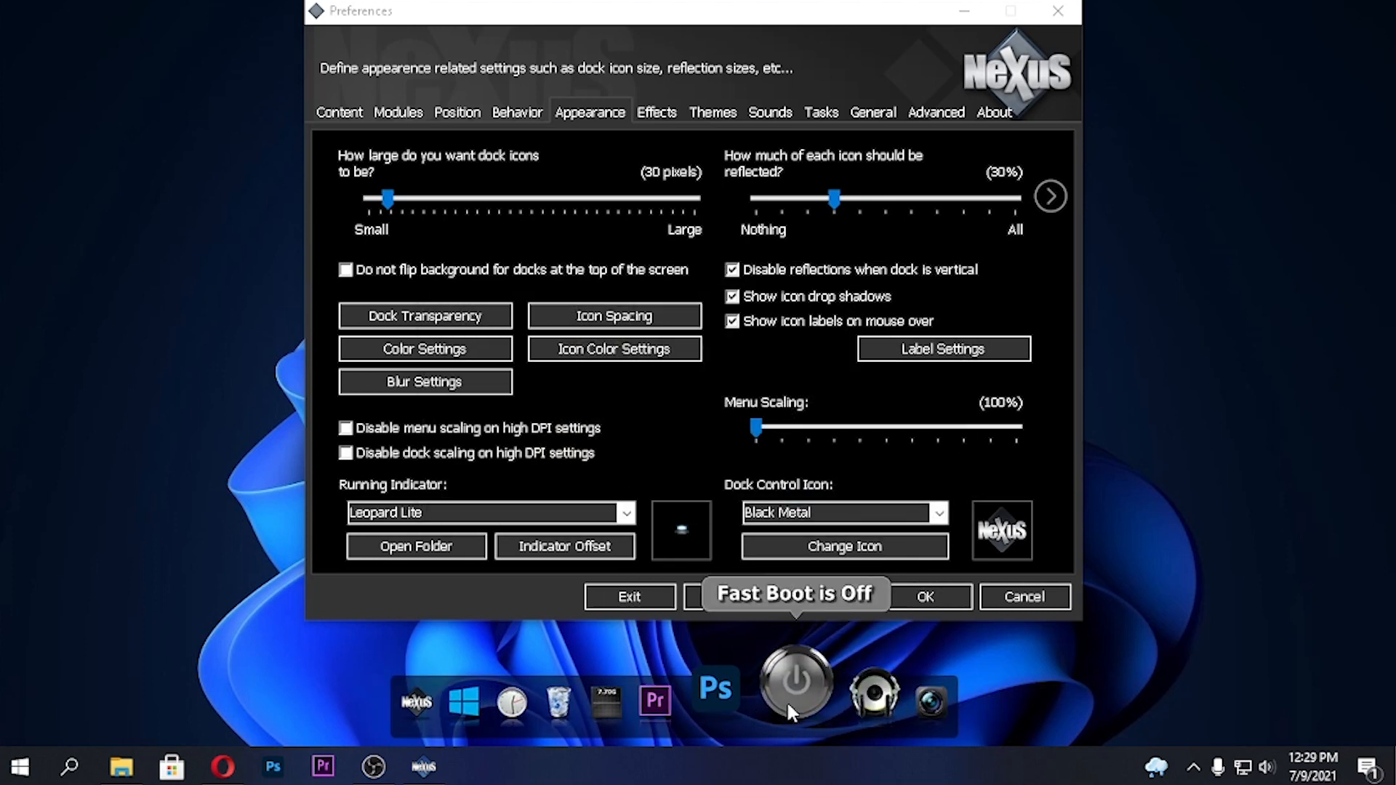
pyautogui.rightClick(789, 700)
pyautogui.click(849, 604)
pyautogui.click(825, 499)
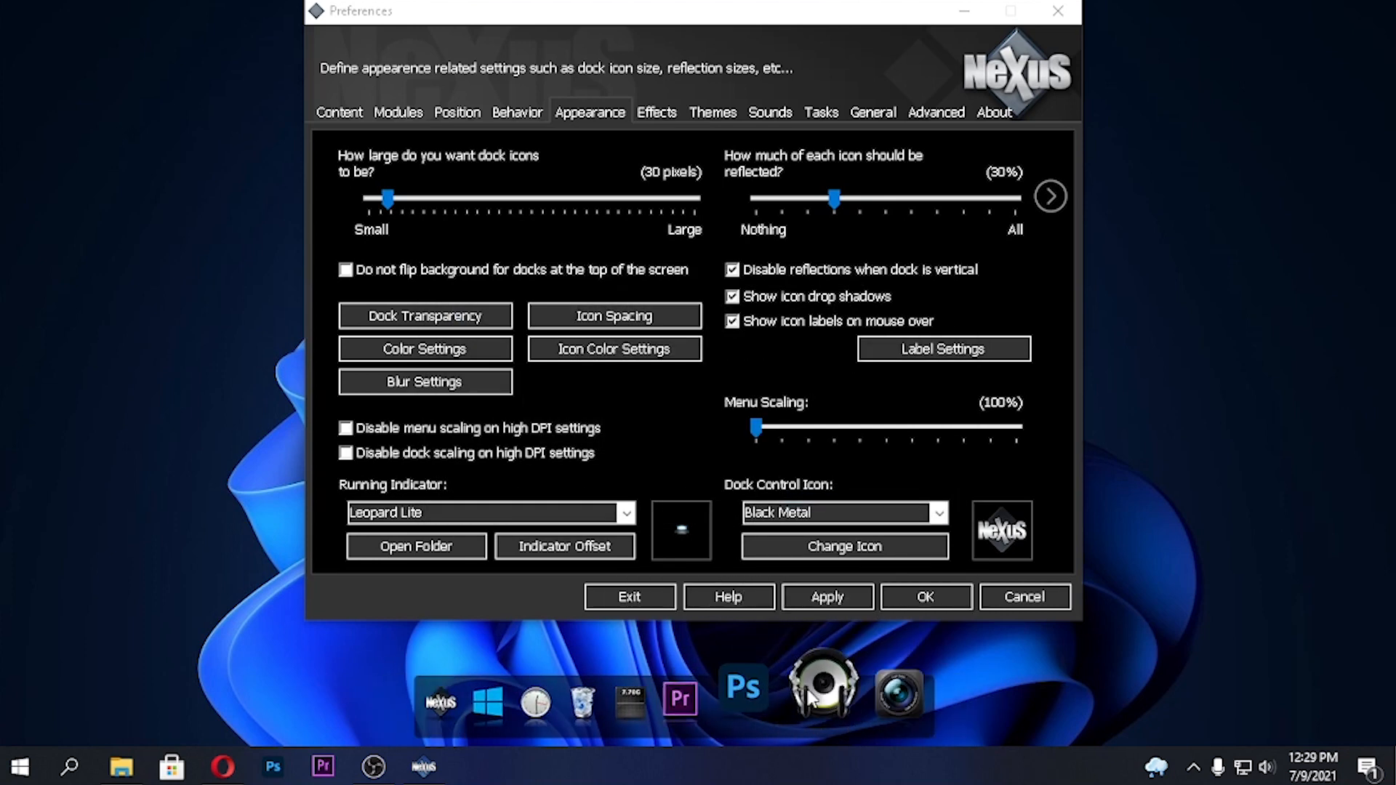
# - Remove the Media Player item and the RAM Meter module from the dock
pyautogui.rightClick(835, 699)
pyautogui.click(890, 542)
pyautogui.click(823, 500)
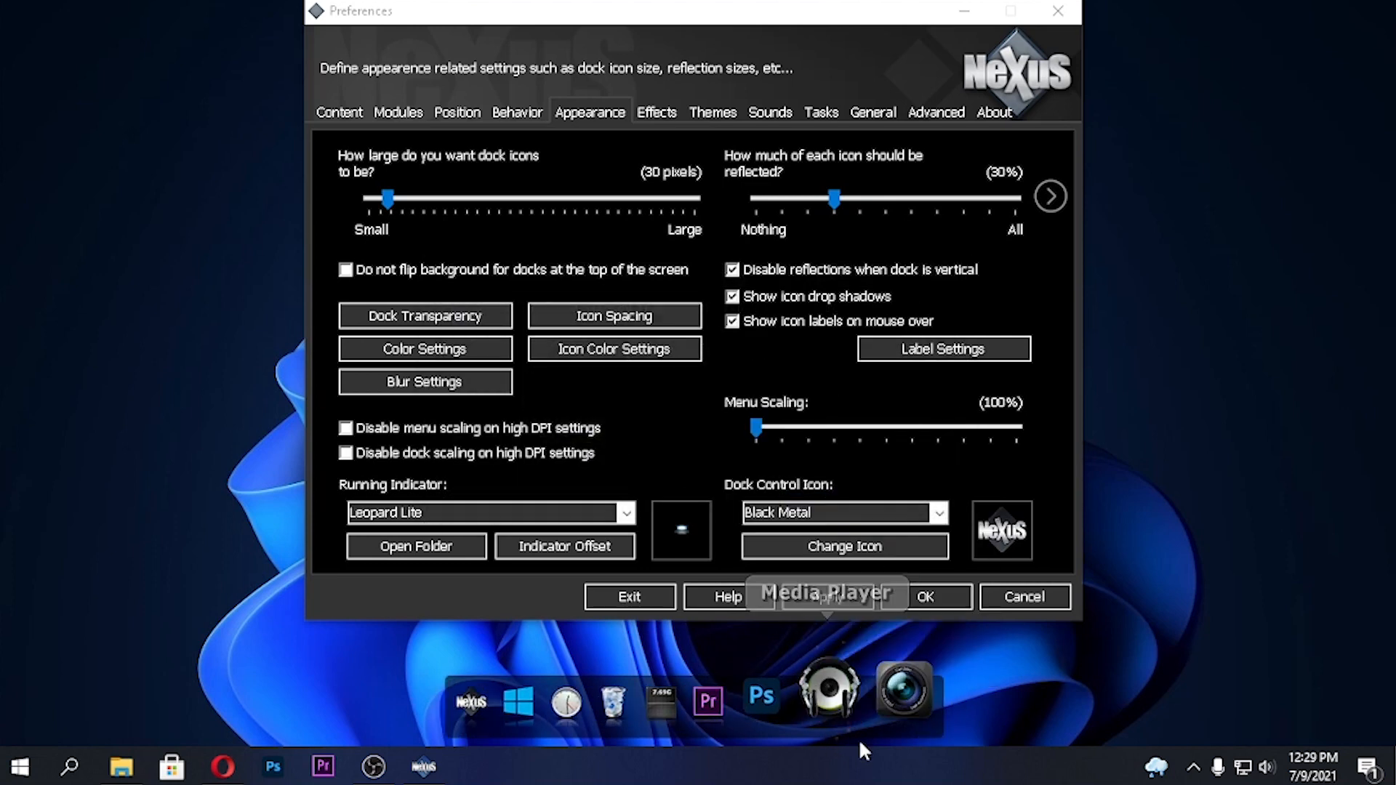
pyautogui.rightClick(722, 700)
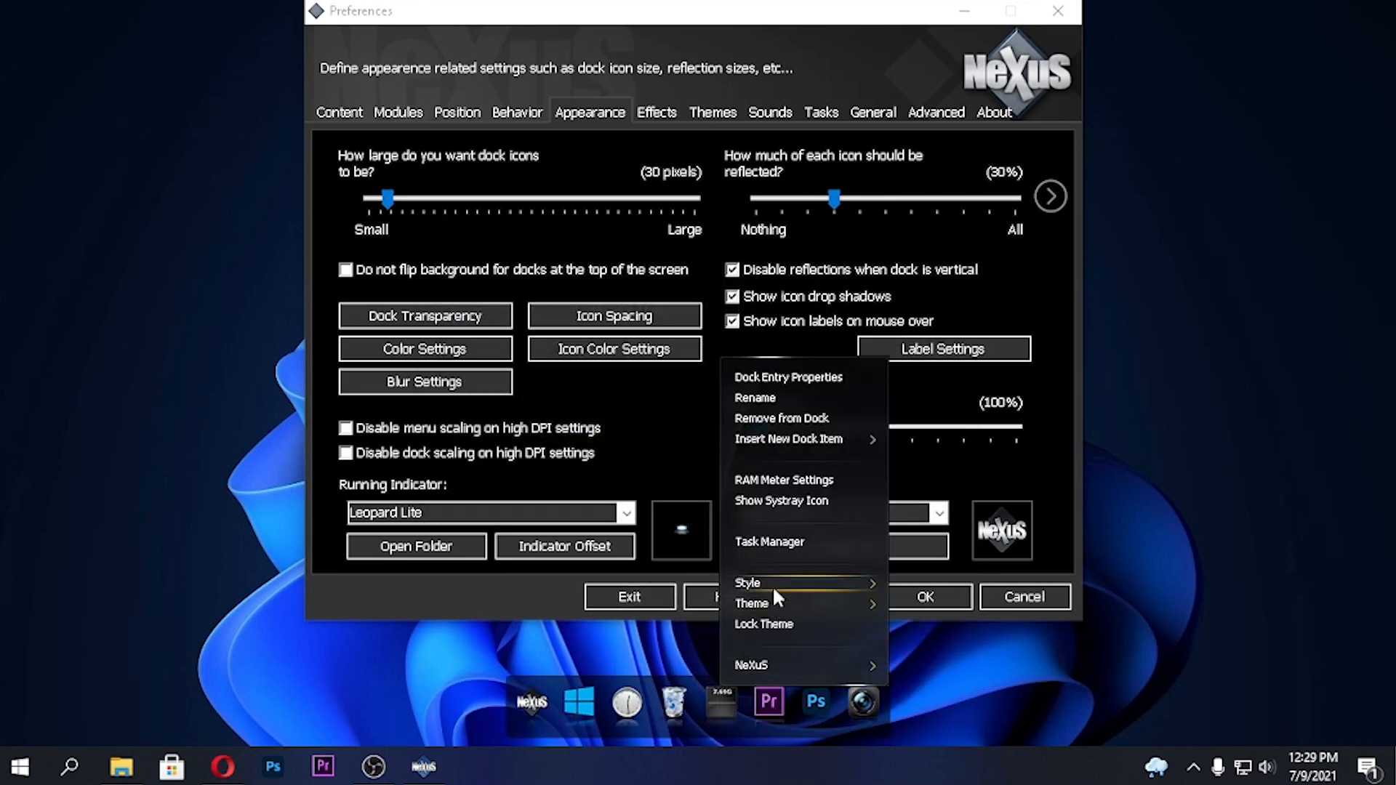
pyautogui.click(780, 417)
pyautogui.click(825, 500)
# - Add Adobe After Effects 2019 from the installed programs list to the dock between Recycler and Premiere Pro, and close the preferences
pyautogui.click(578, 701)
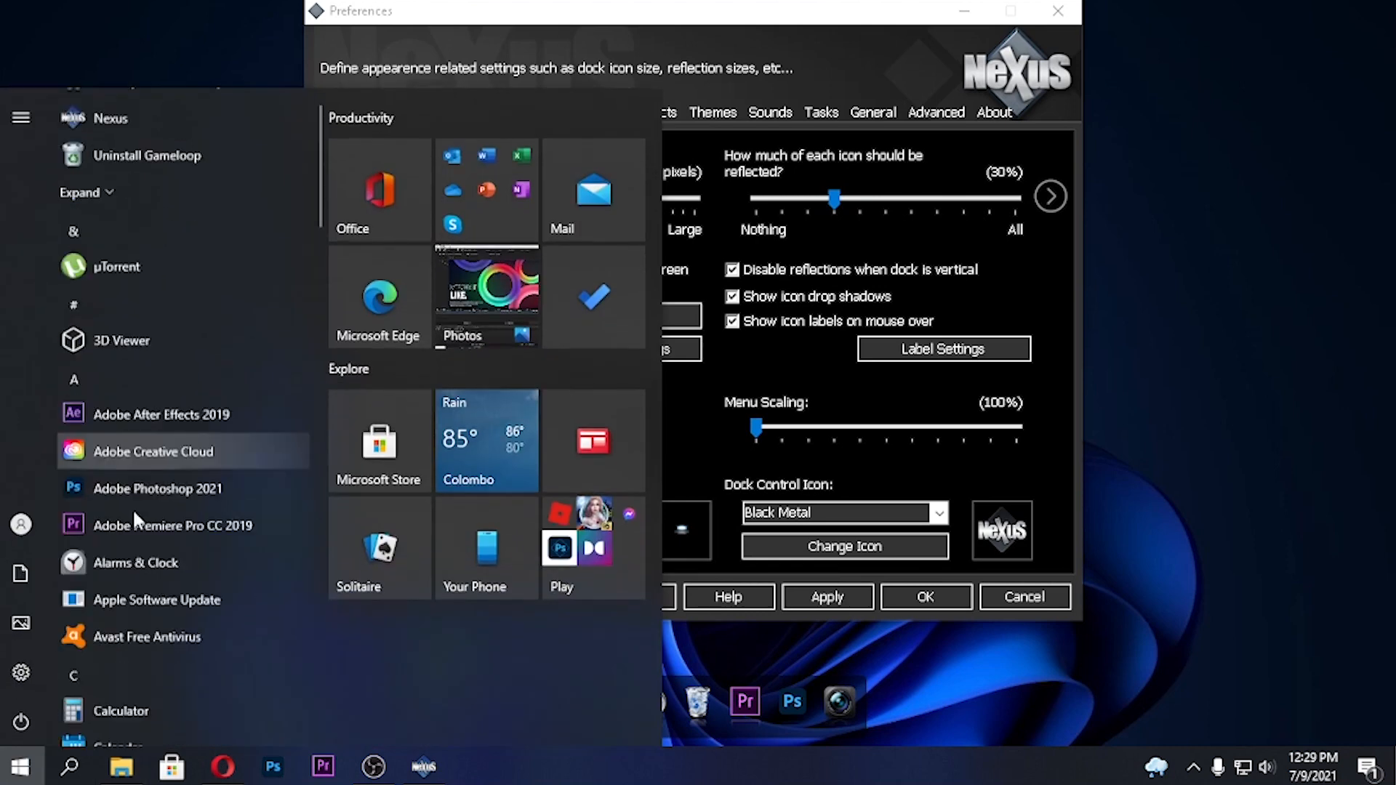
pyautogui.scroll(-2, 132, 512)
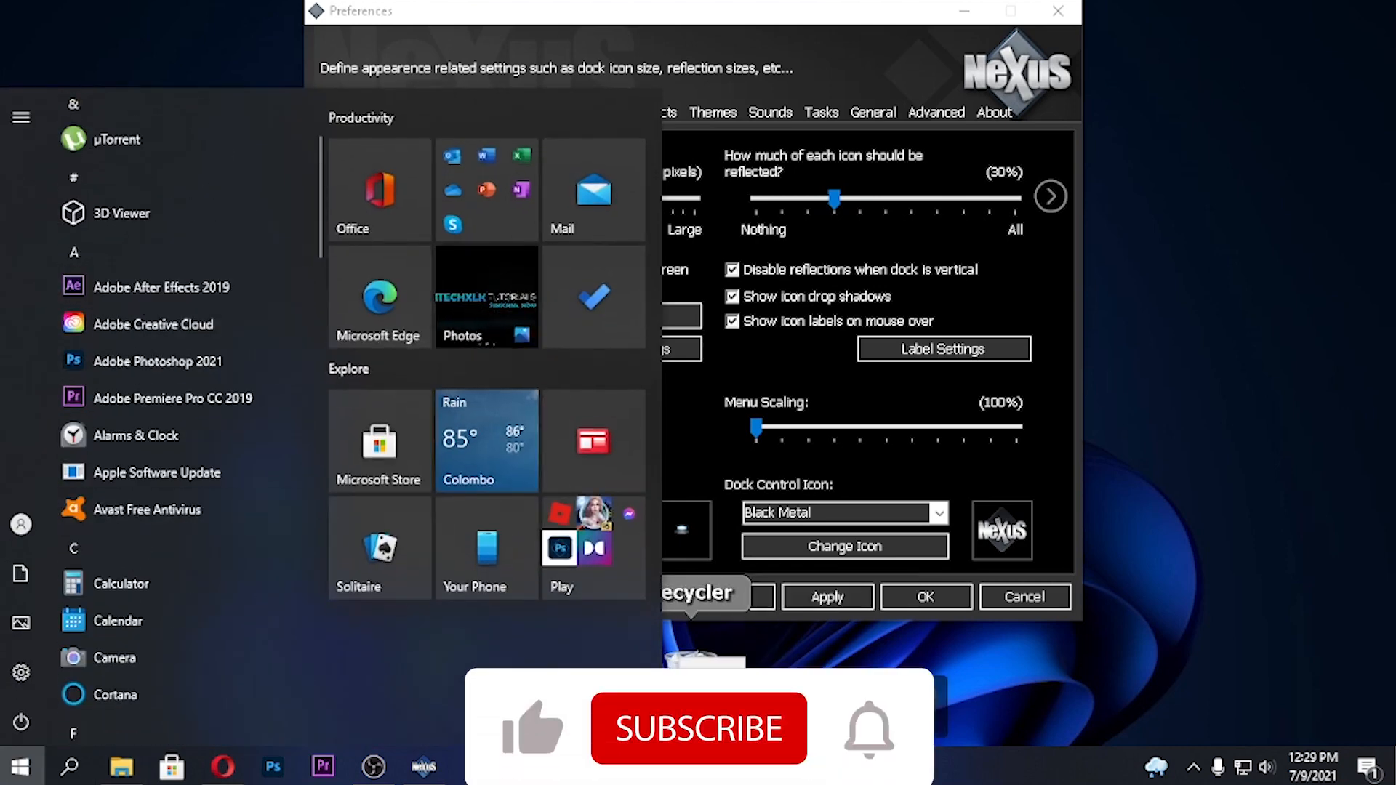
pyautogui.click(691, 701)
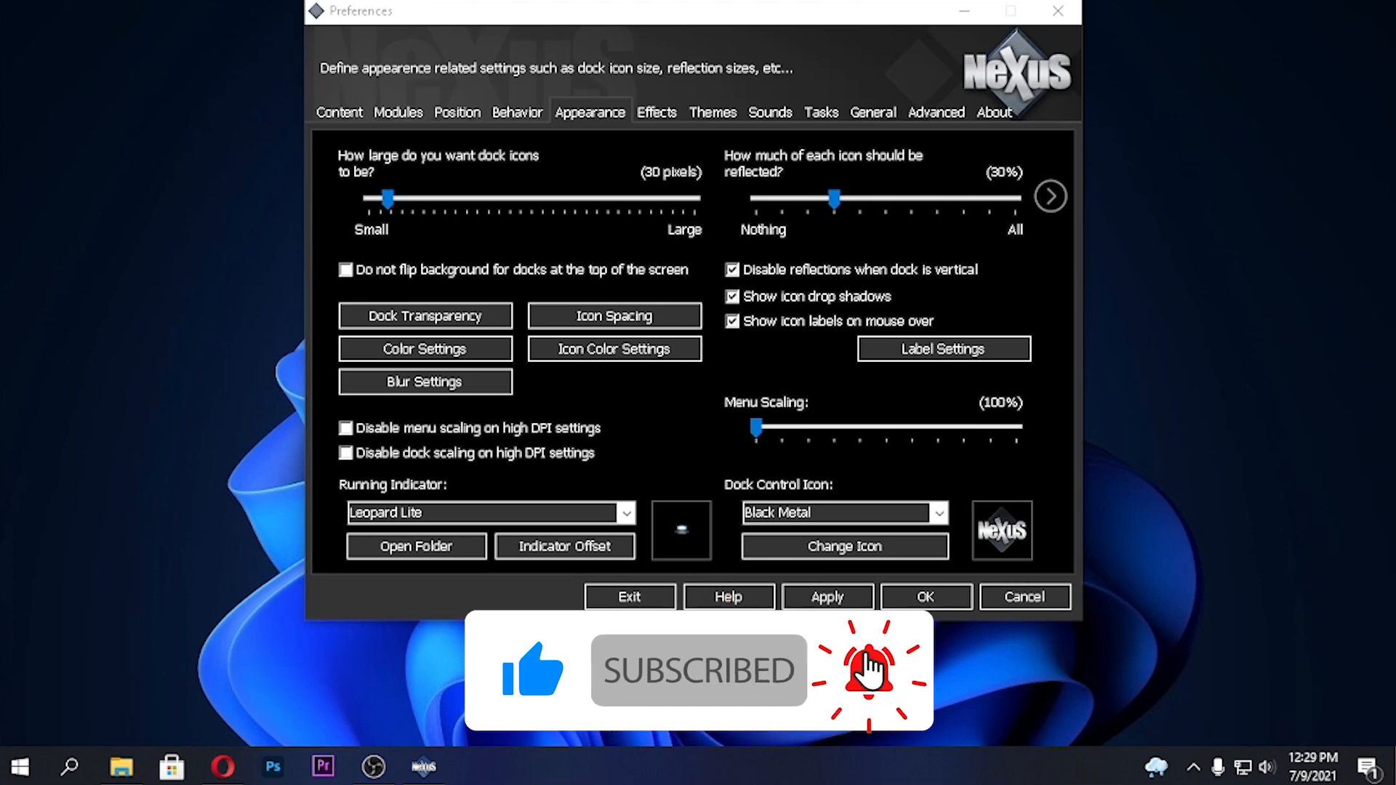
pyautogui.click(1060, 11)
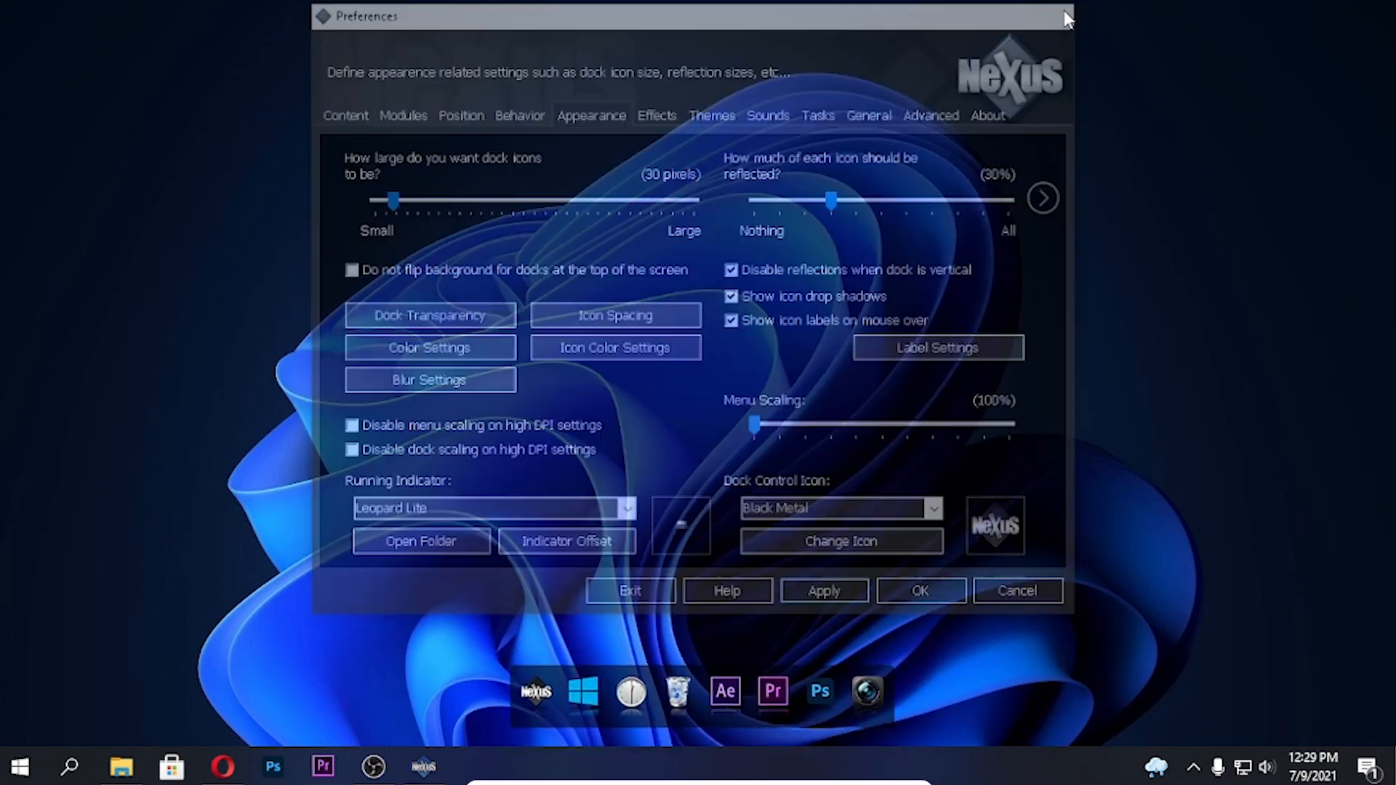